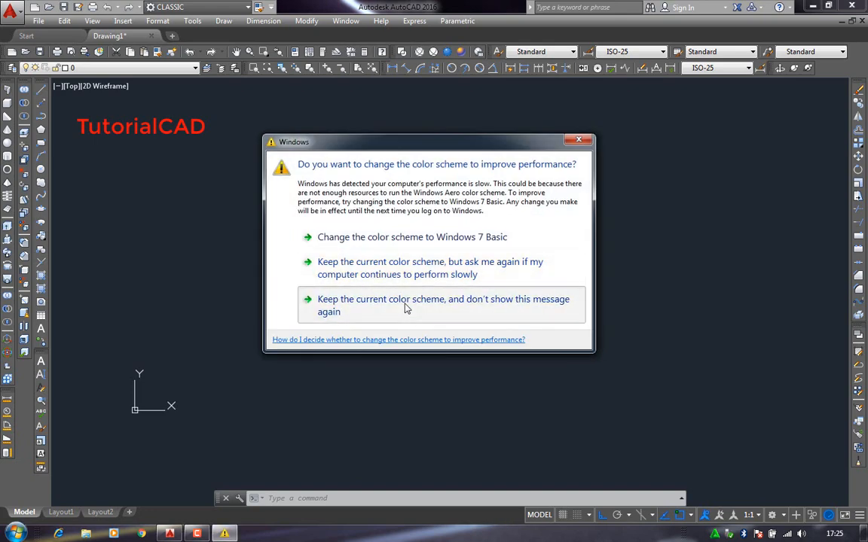
- Keep the current Windows color scheme without showing the message again, and open the Layer Properties Manager
left_click(405, 308)
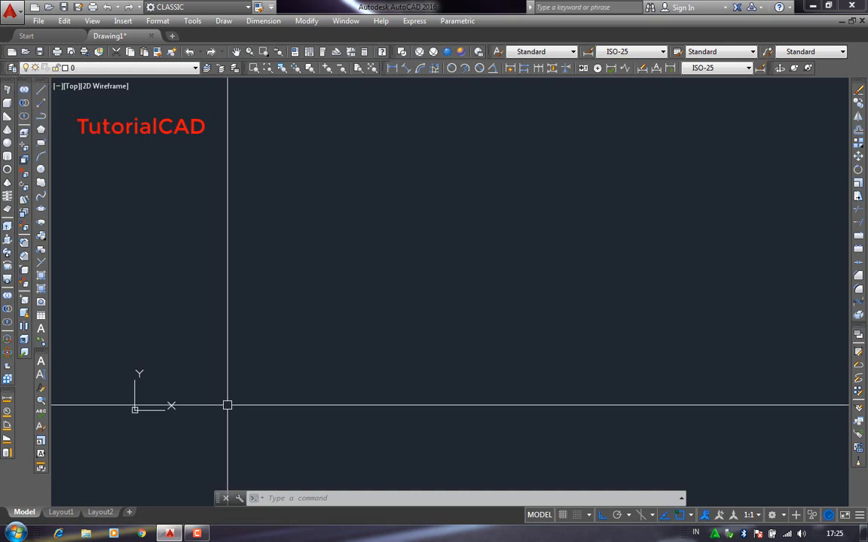
left_click(319, 499)
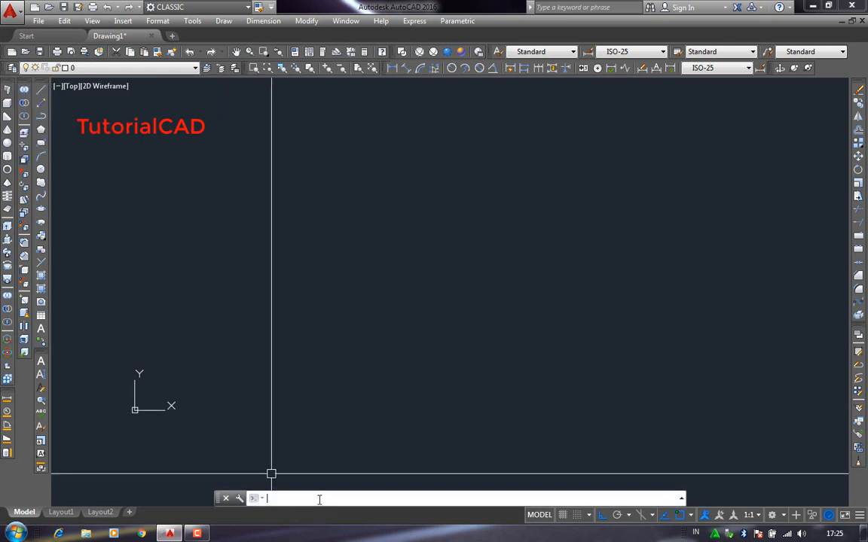
type("LA")
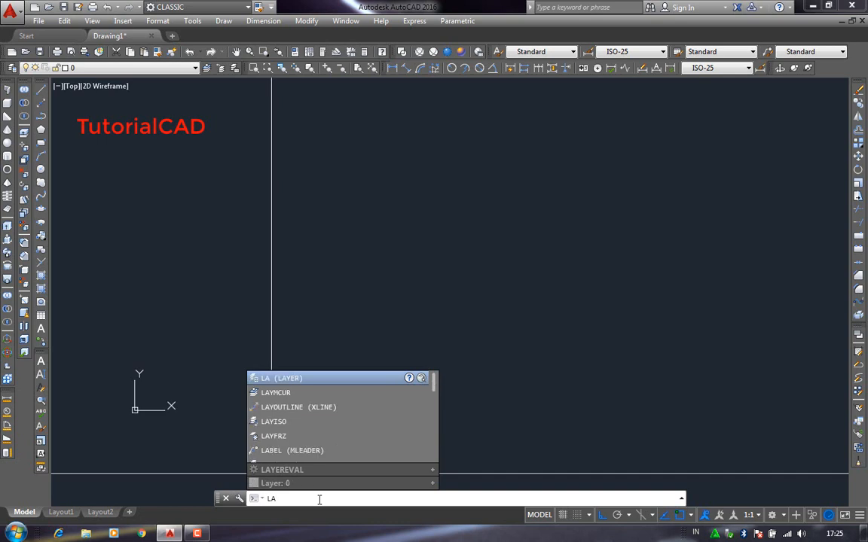
left_click(344, 383)
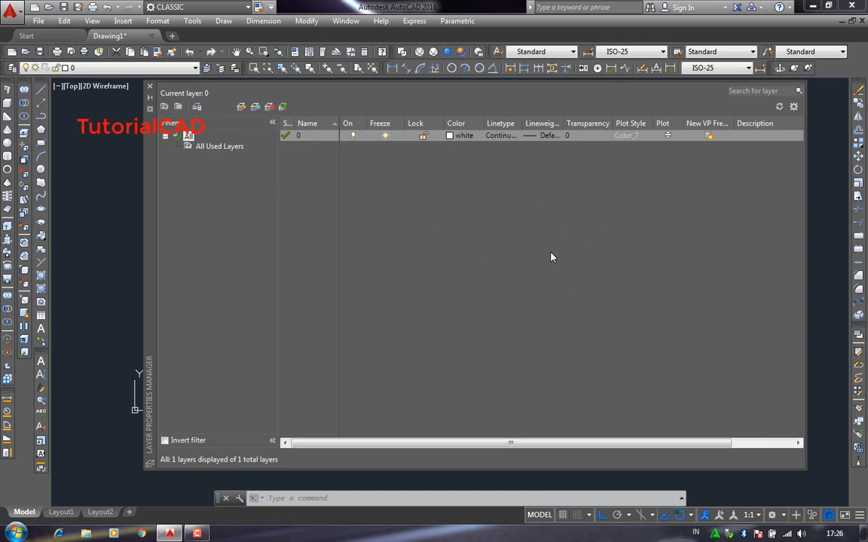
left_click(440, 229)
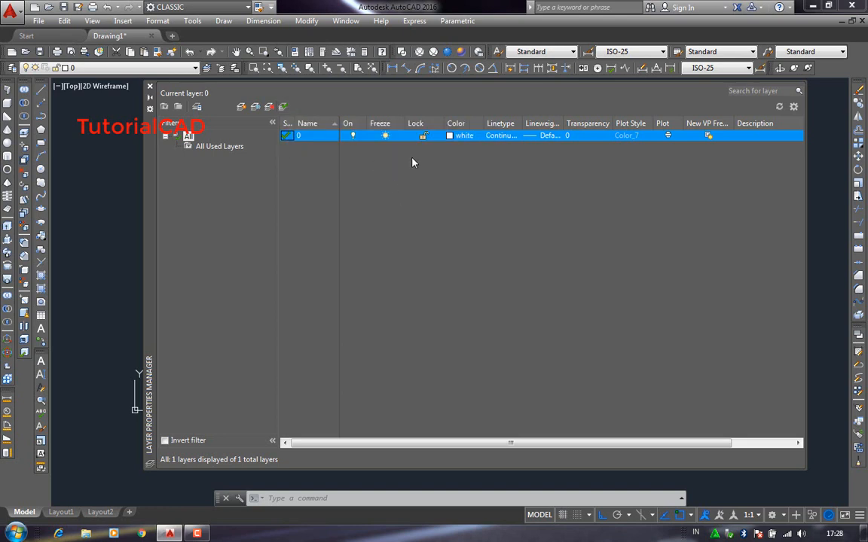
- Create a new layer named DINDING and set its color to green
left_click(242, 108)
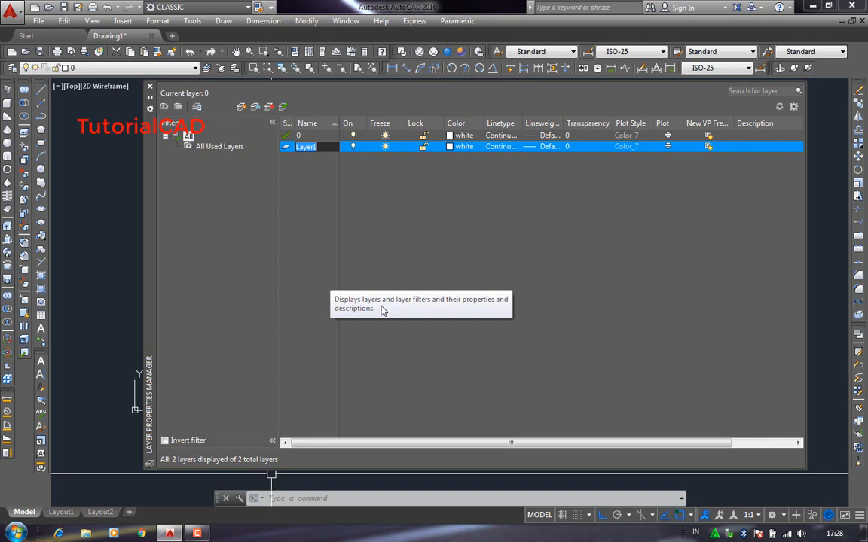
type("DINDING")
key("Return")
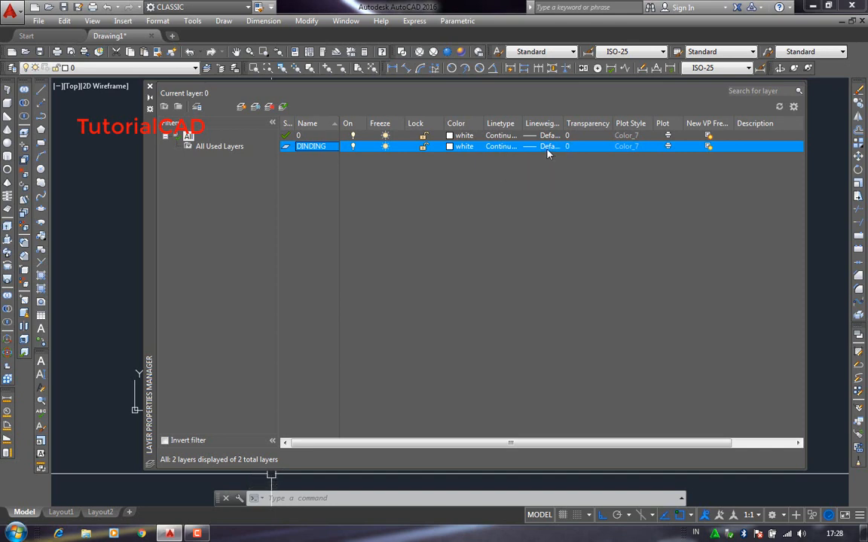
left_click(461, 146)
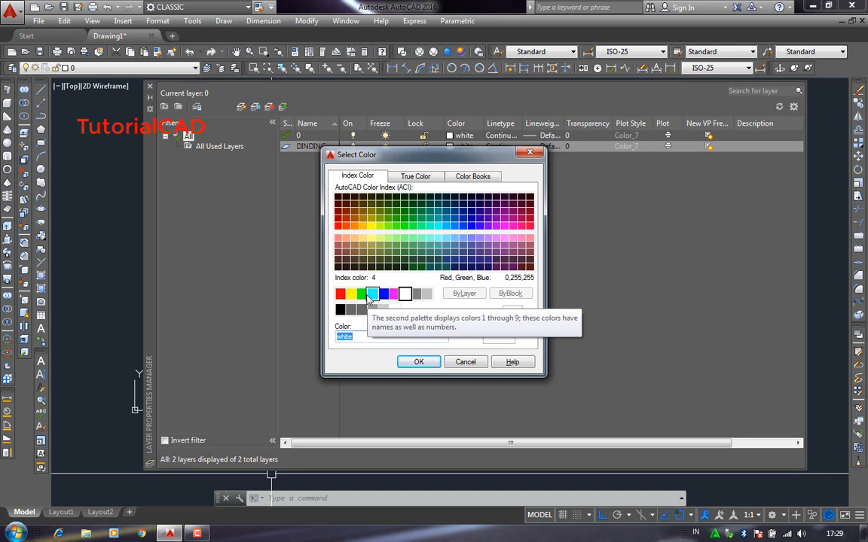
left_click(362, 295)
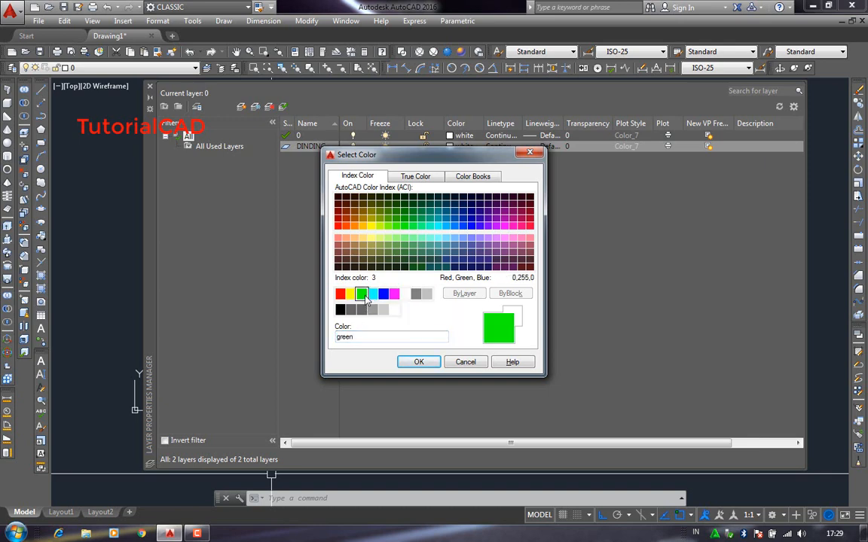
left_click(418, 363)
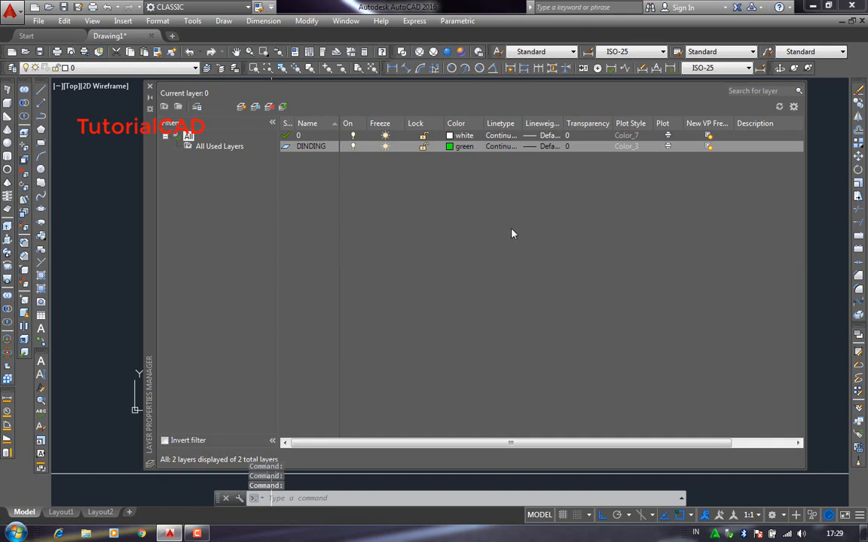
- Review the linetypes available for loading and keep Continuous as the DINDING layer's linetype
left_click(498, 147)
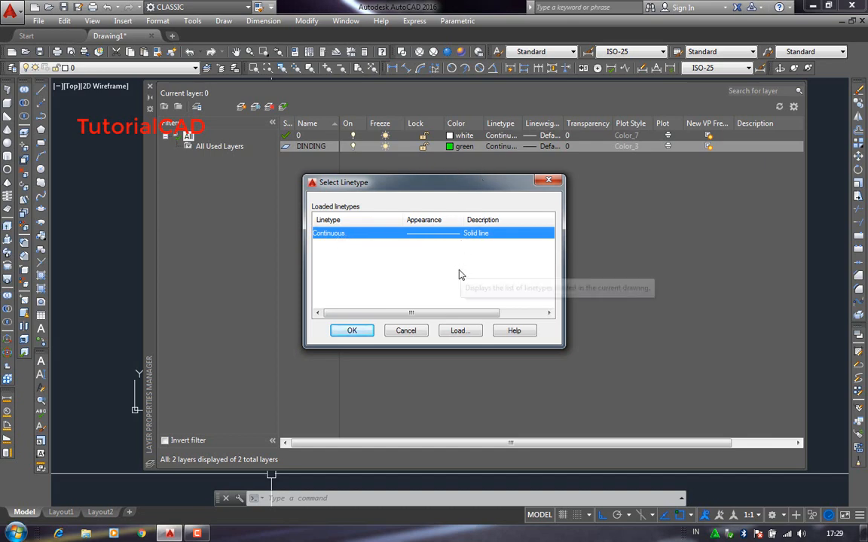
left_click(464, 334)
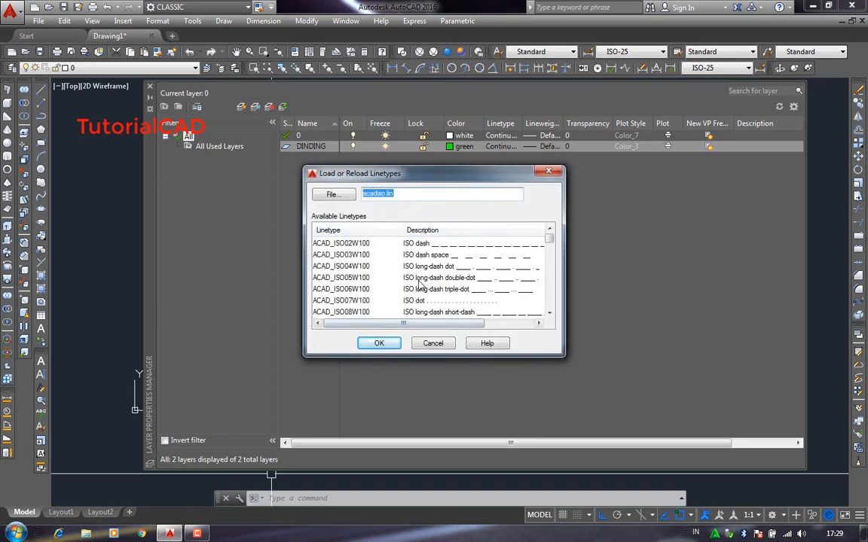
mouse_move(549, 241)
left_mouse_down()
mouse_move(554, 309)
mouse_move(549, 238)
left_mouse_up()
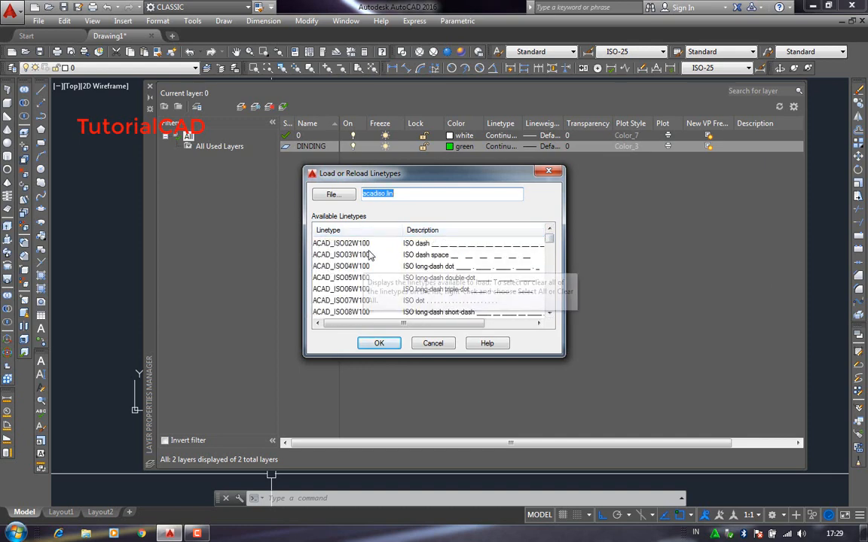
left_click(437, 344)
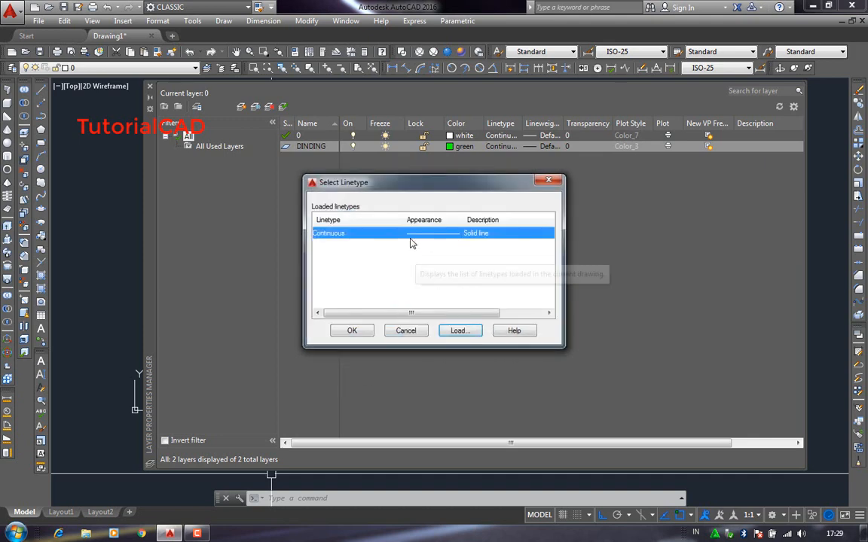
left_click(351, 331)
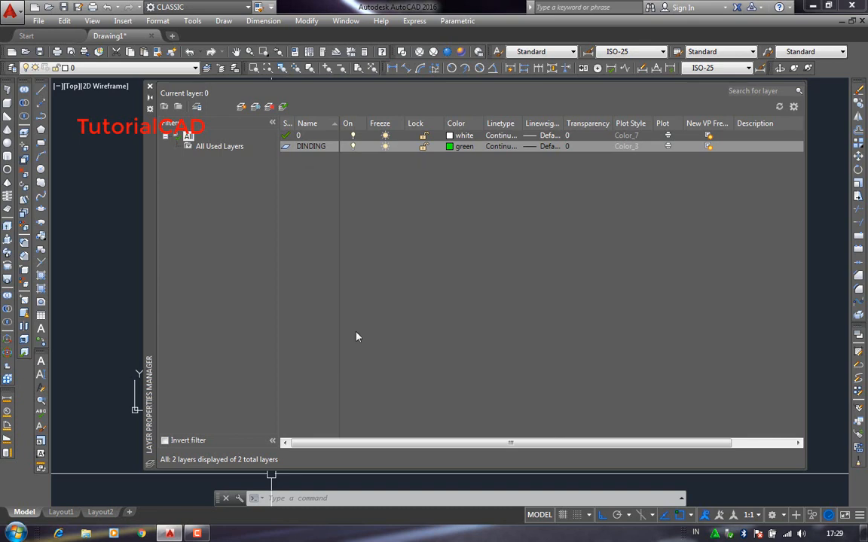
- Set the DINDING layer's lineweight to 0.30 mm
left_click(542, 147)
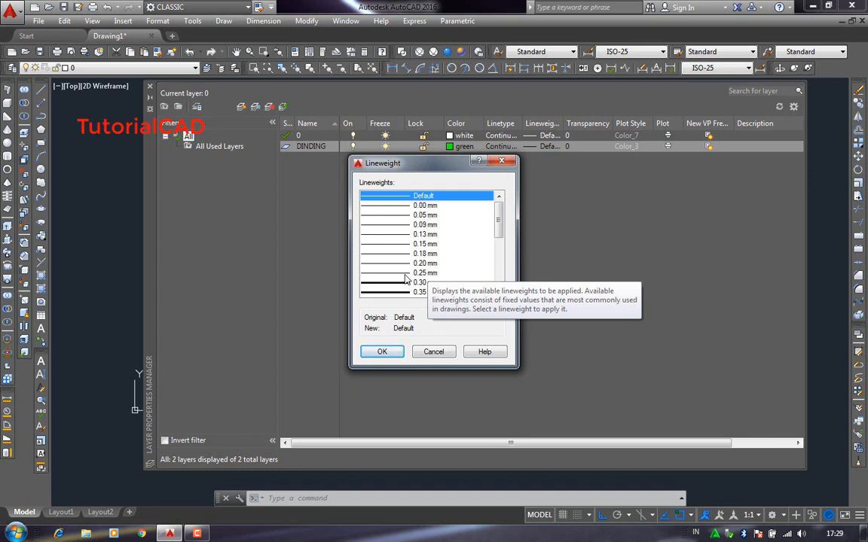
left_click(428, 273)
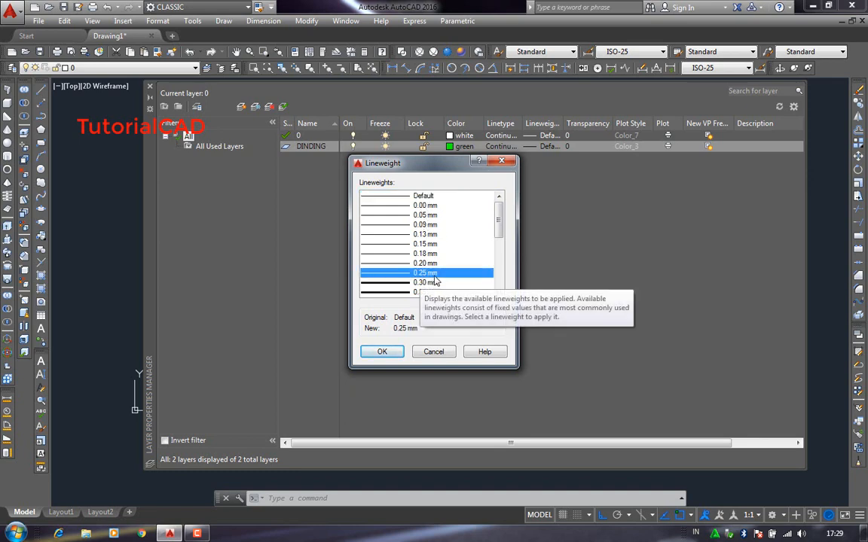
left_click(407, 196)
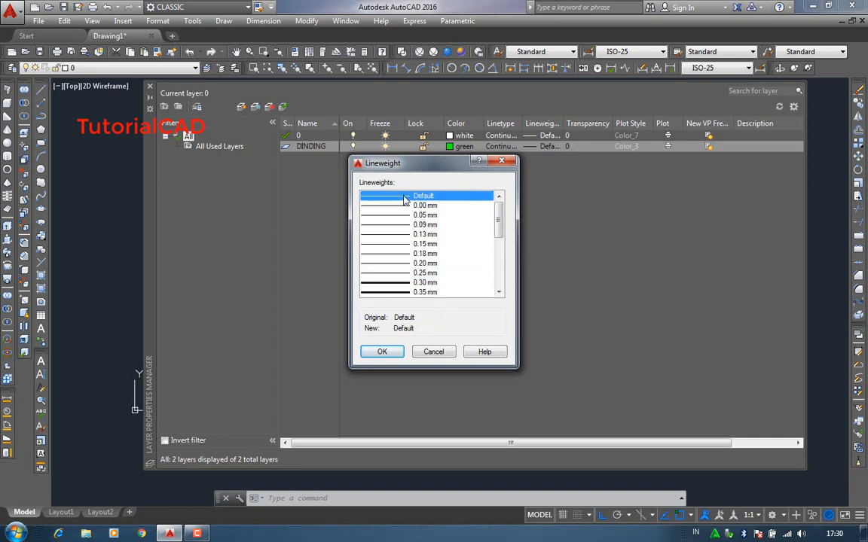
left_click(403, 266)
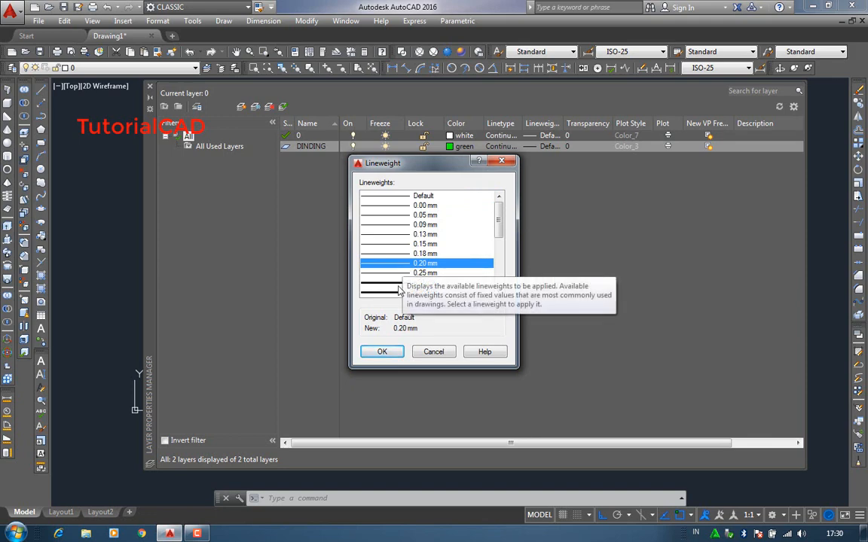
left_click(400, 284)
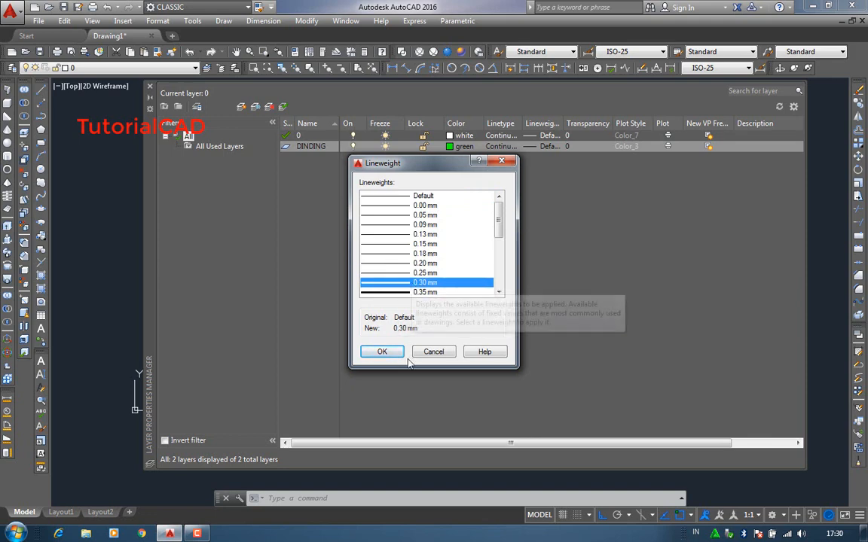
left_click(382, 352)
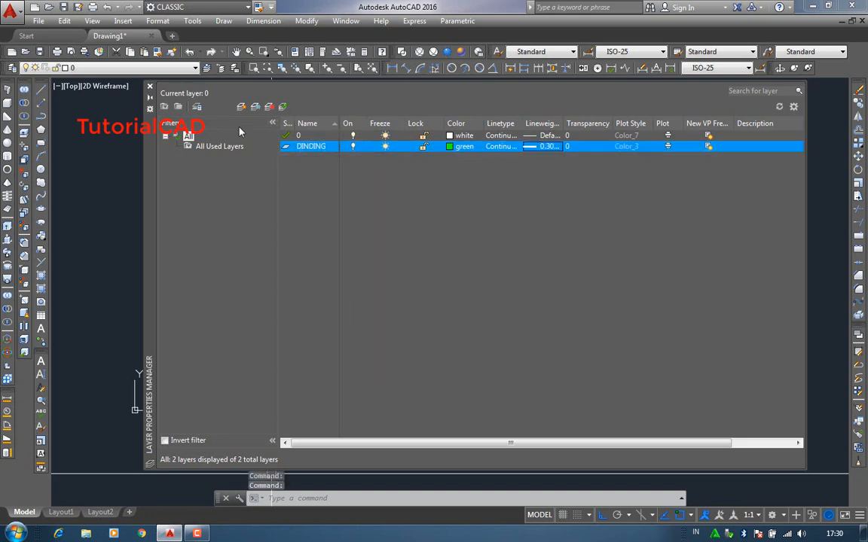
- Create a new layer named DIMENSI and set its color to magenta
left_click(241, 106)
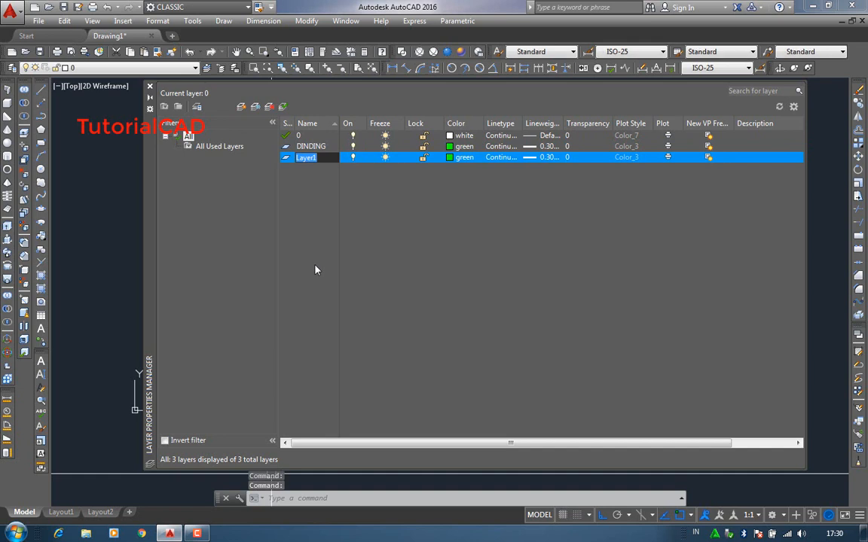
type("D")
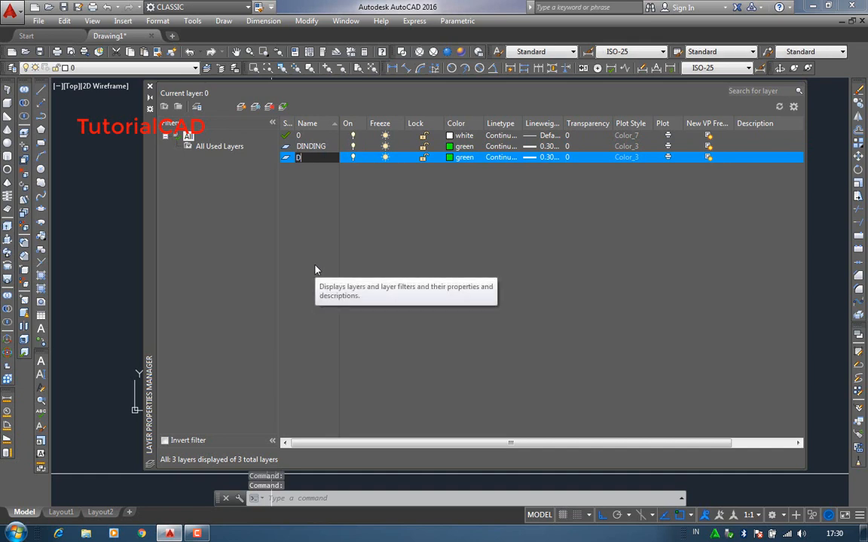
type("IMENSI")
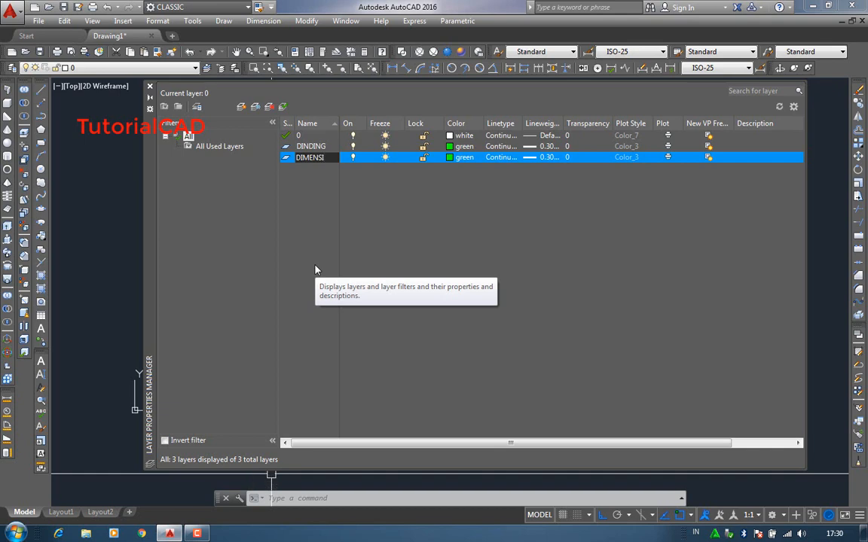
key("Return")
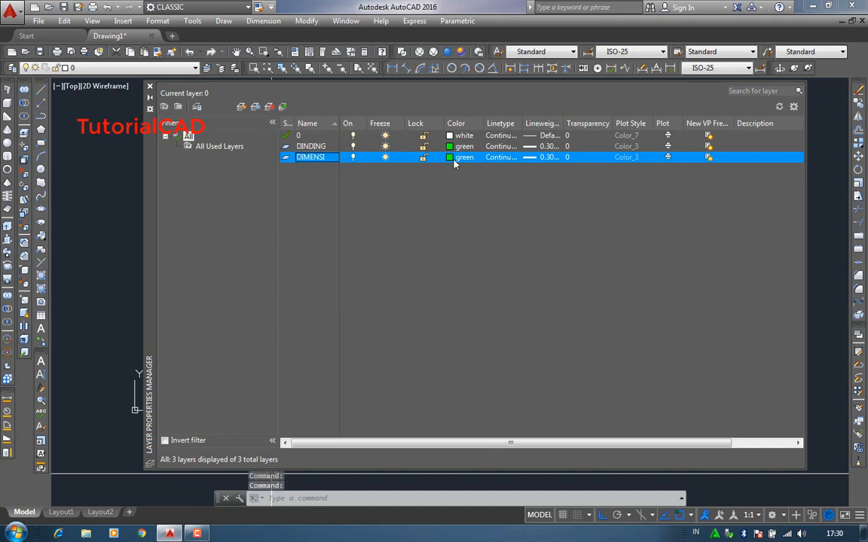
left_click(458, 156)
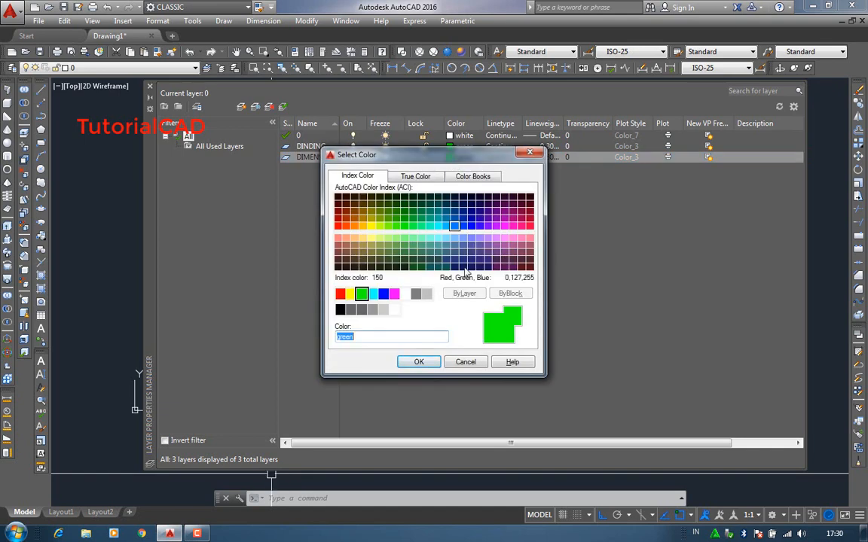
left_click(394, 294)
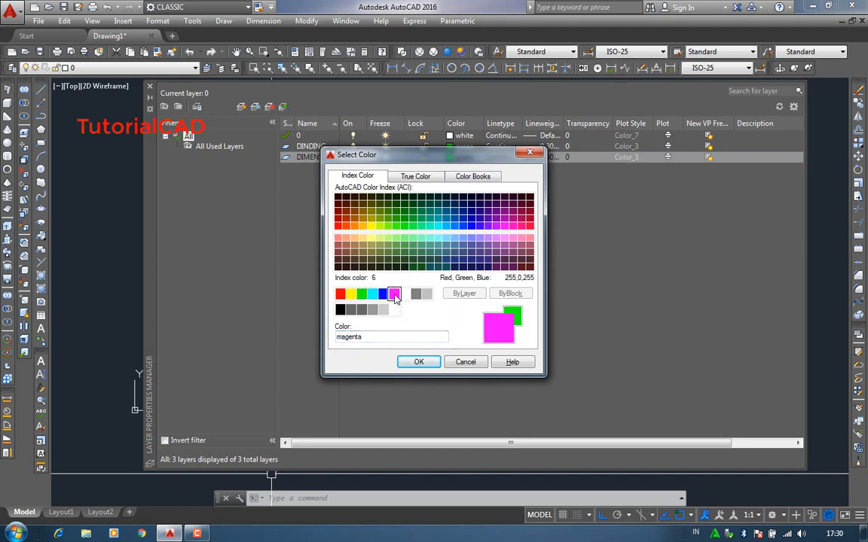
left_click(423, 363)
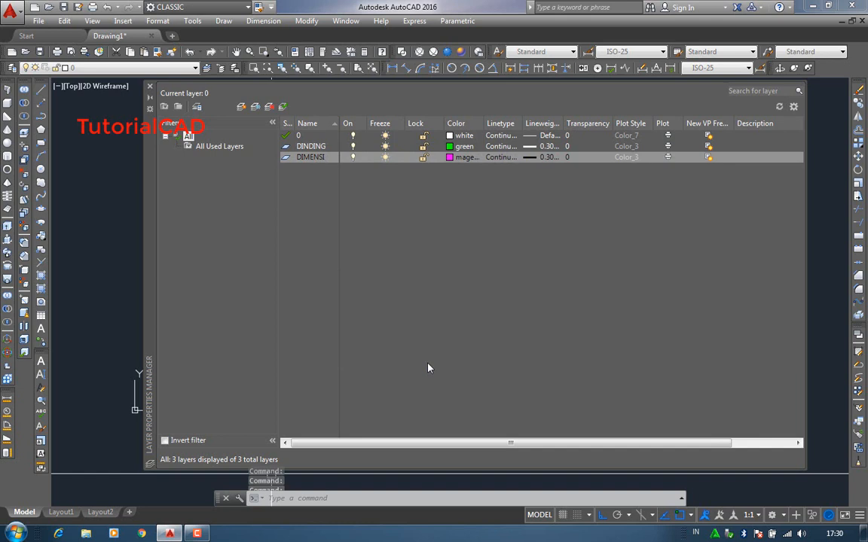
- Set the DIMENSI layer's lineweight to Default
left_click(552, 157)
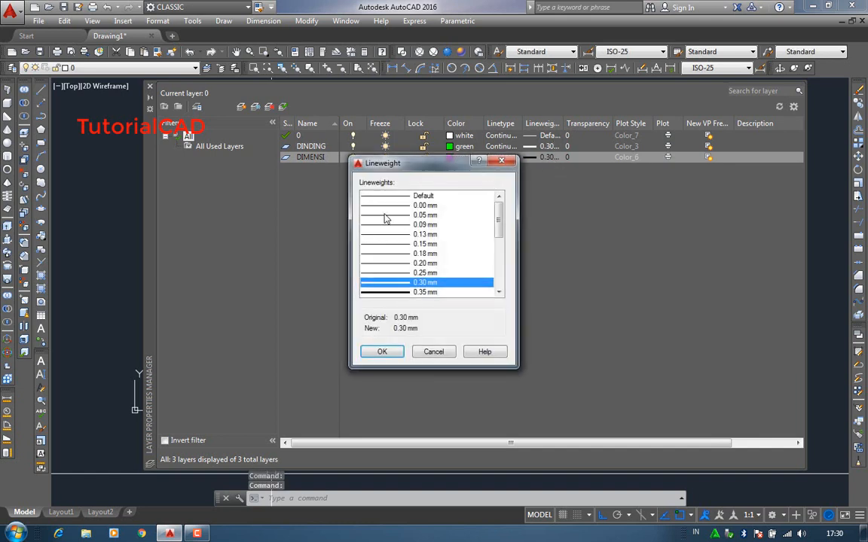
left_click(394, 197)
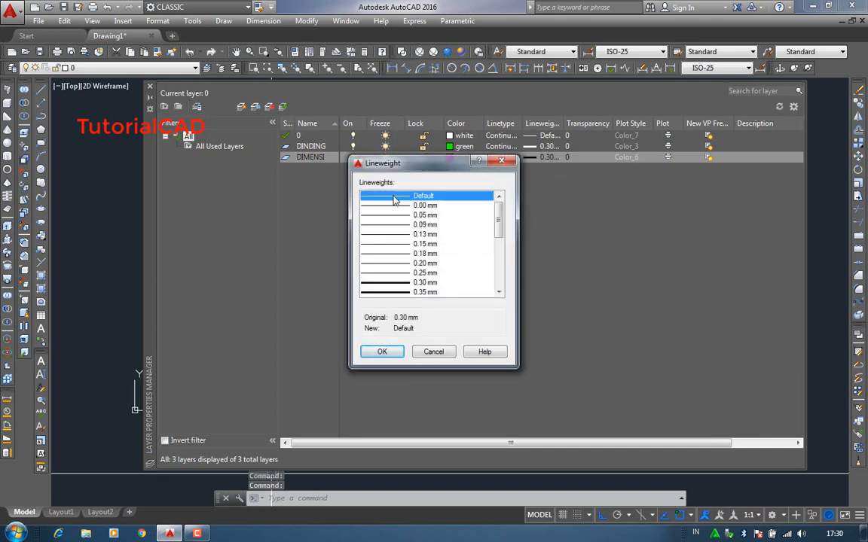
left_click(381, 352)
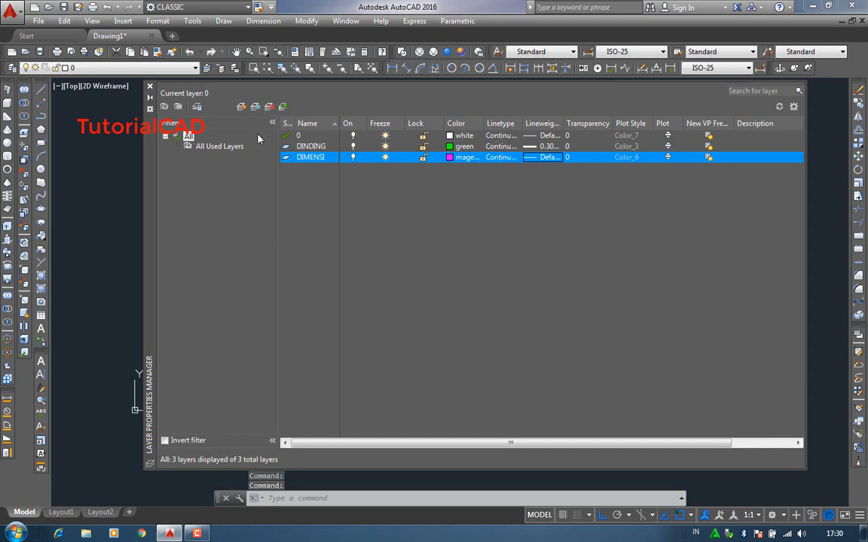
- Create a new layer named PINTU and set its color to cyan
left_click(241, 106)
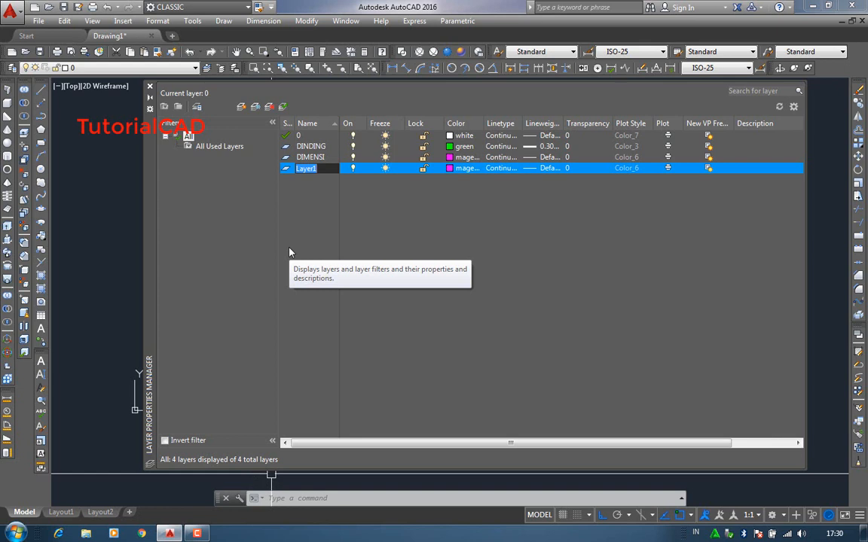
type("PINTU")
key("Return")
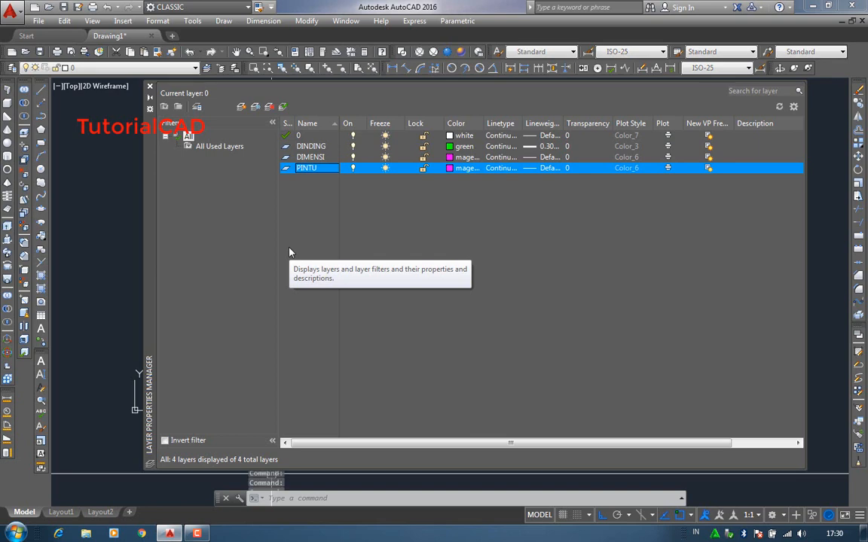
left_click(462, 170)
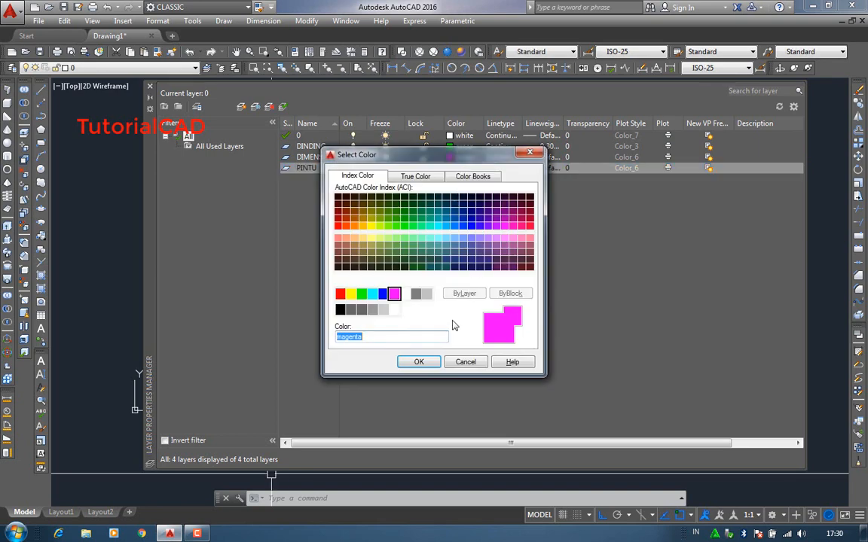
left_click(372, 295)
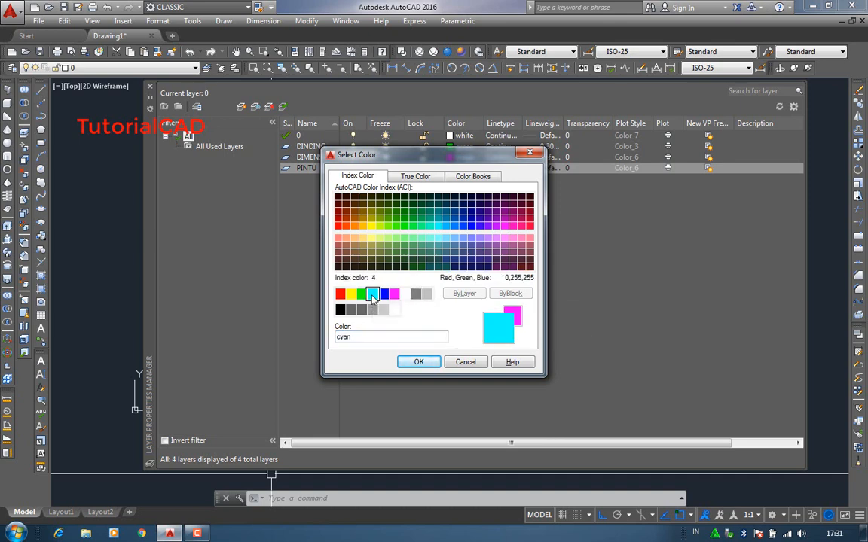
left_click(419, 363)
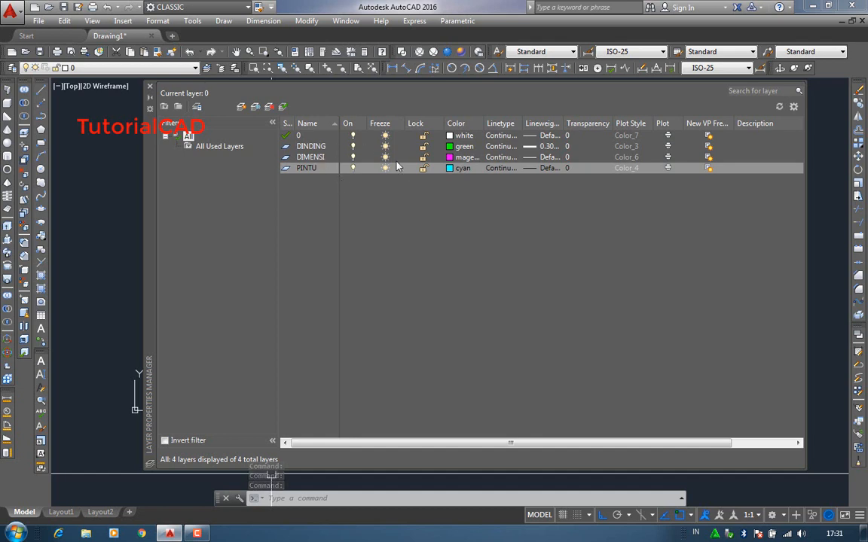
left_click(311, 146)
left_click(311, 157)
left_click(312, 168)
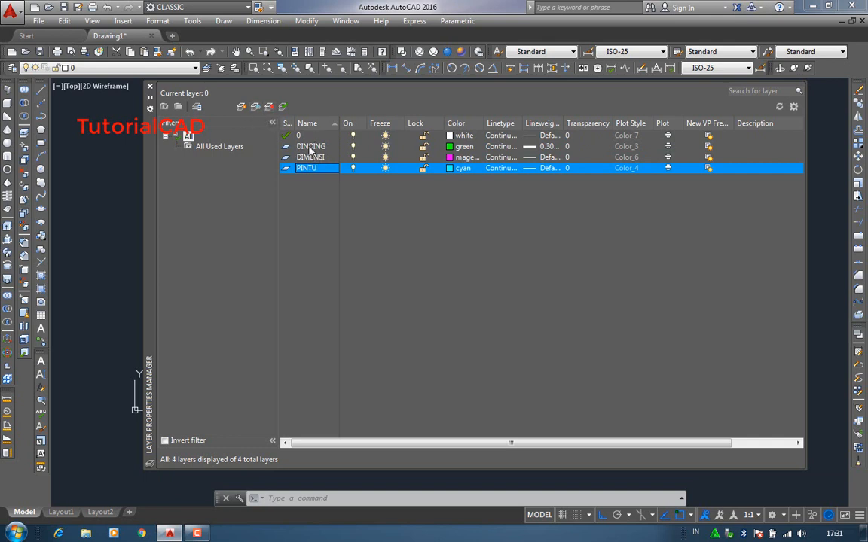
left_click(313, 148)
left_click(311, 169)
left_click(312, 157)
left_click(313, 147)
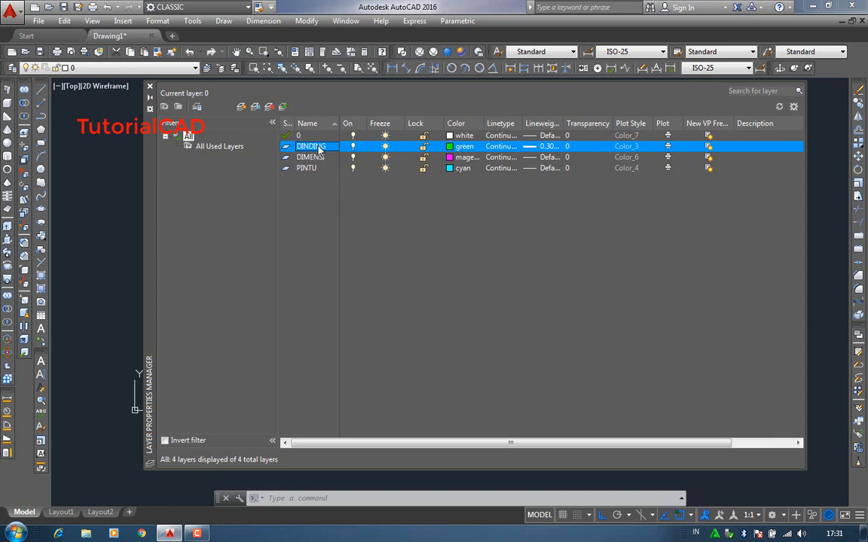
left_click(314, 160)
- Make DINDING the current layer and close the Layer Properties Manager
left_click(315, 149)
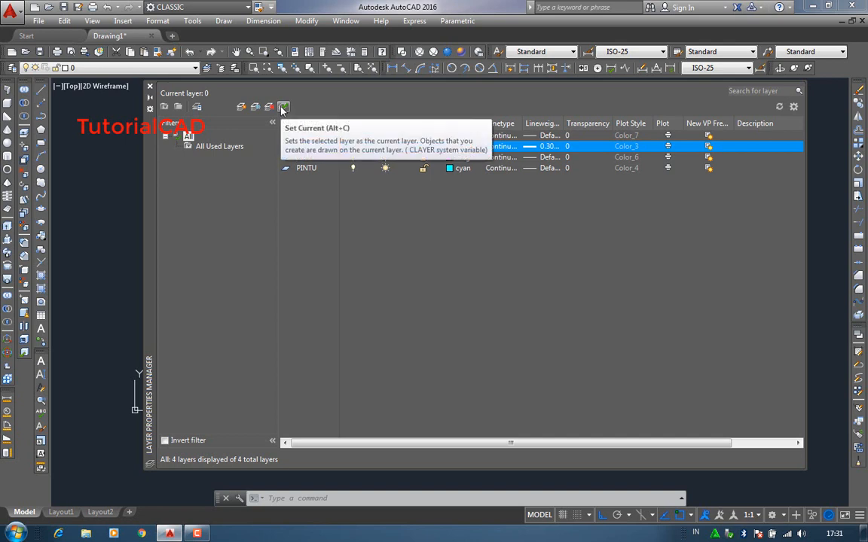
left_click(282, 109)
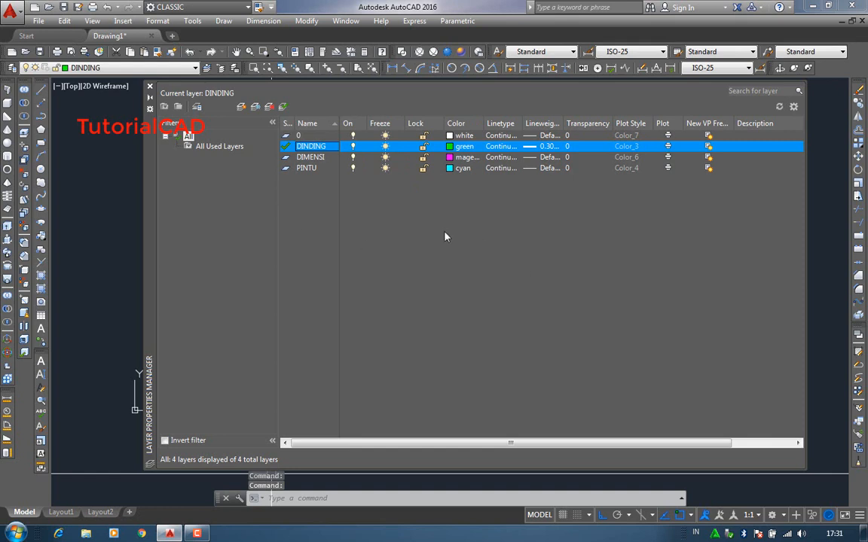
left_click(150, 89)
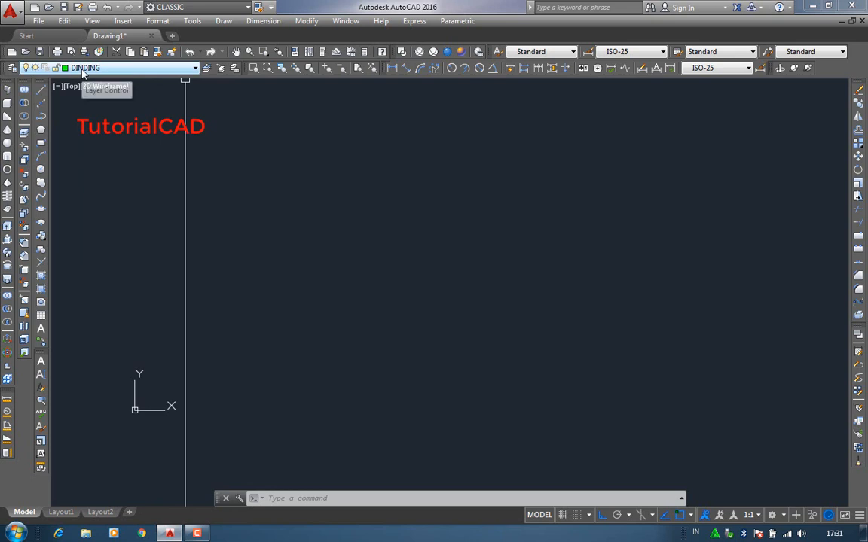
- Draw a long horizontal line on the DINDING layer in the upper half of the drawing area
left_click(41, 89)
left_click(272, 195)
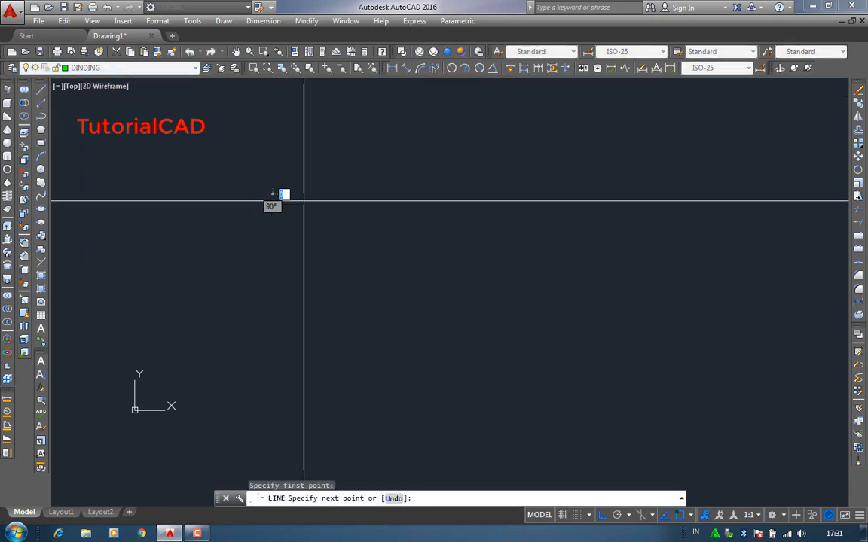
key("Return")
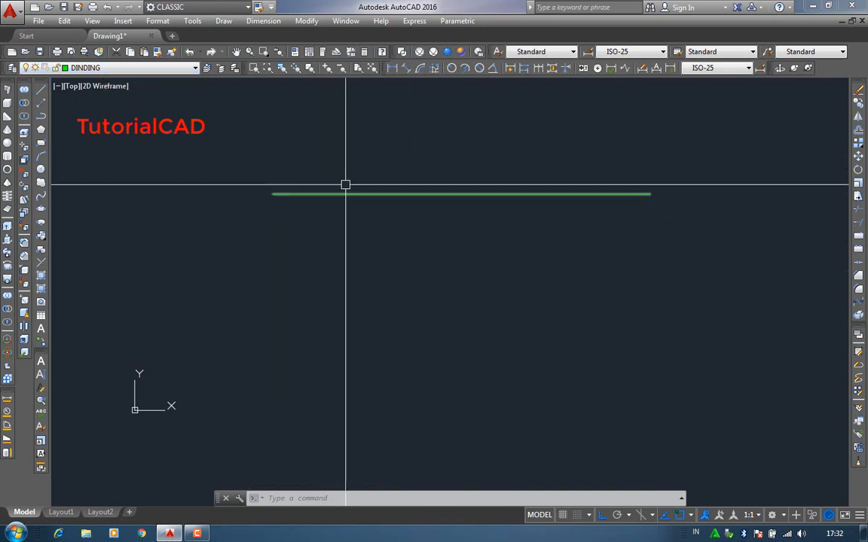
- Make PINTU the current layer and draw a horizontal line below the green line, ending near the same right end
left_click(110, 69)
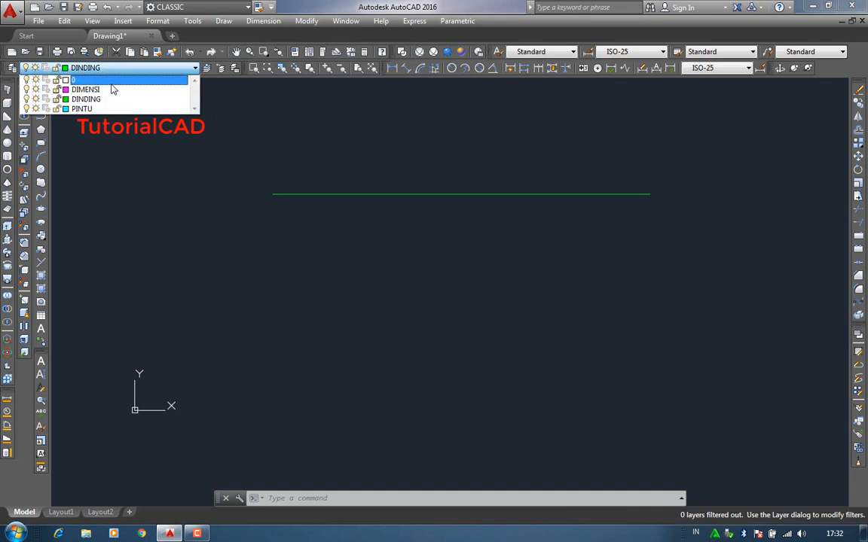
left_click(105, 109)
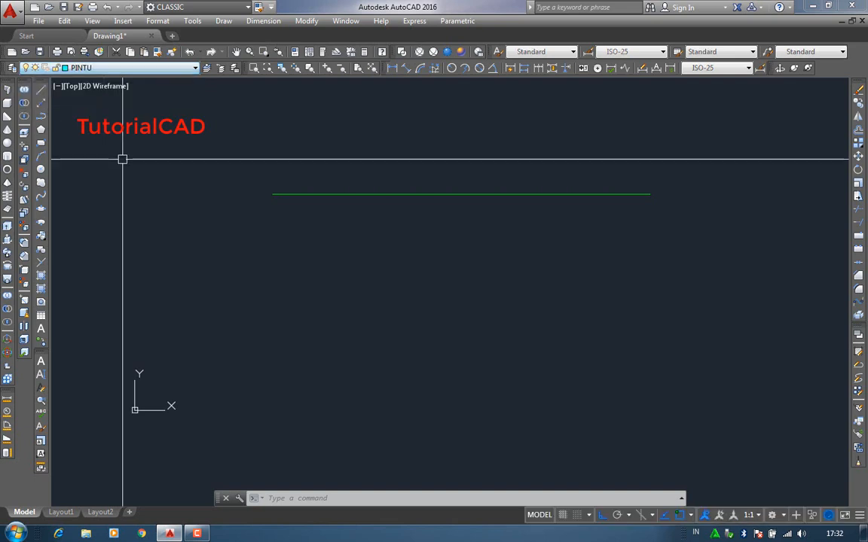
left_click(41, 89)
left_click(278, 242)
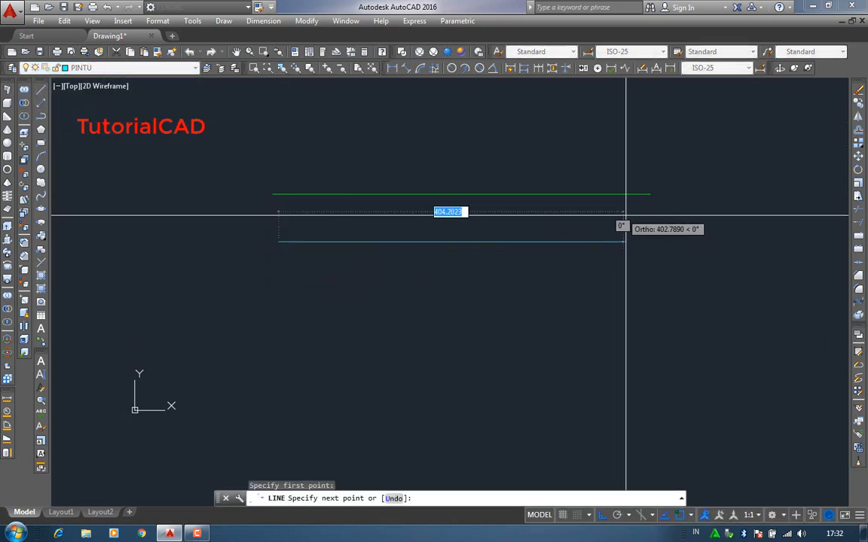
left_click(652, 247)
key("Return")
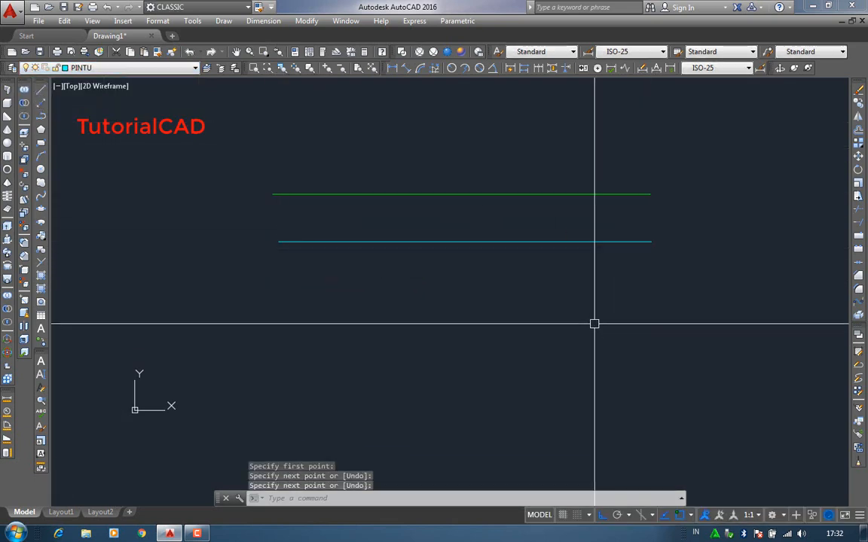
- Make DIMENSI the current layer and draw a horizontal line about 437 units long above the green line
left_click(125, 68)
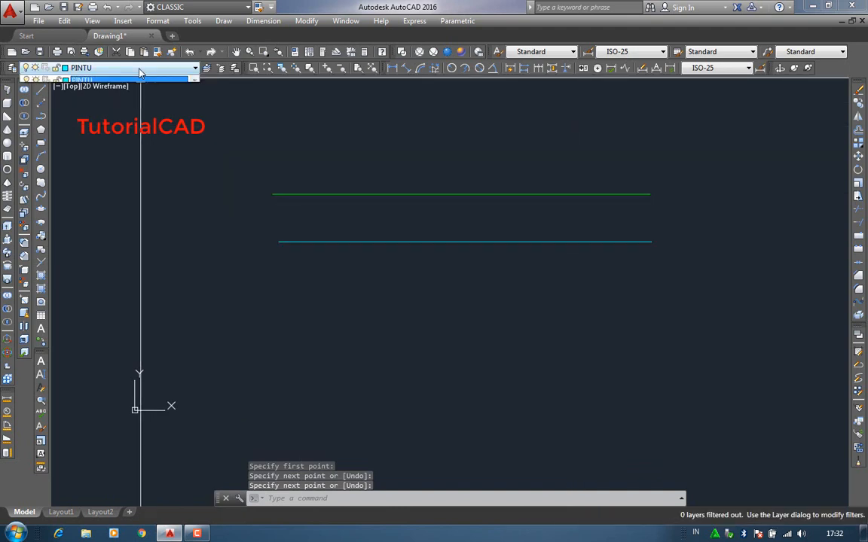
left_click(128, 91)
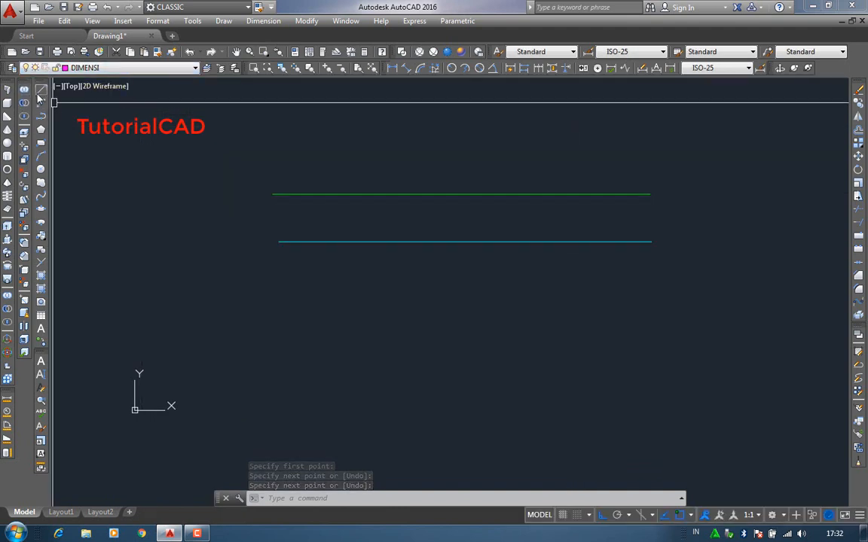
key("Return")
left_click(277, 145)
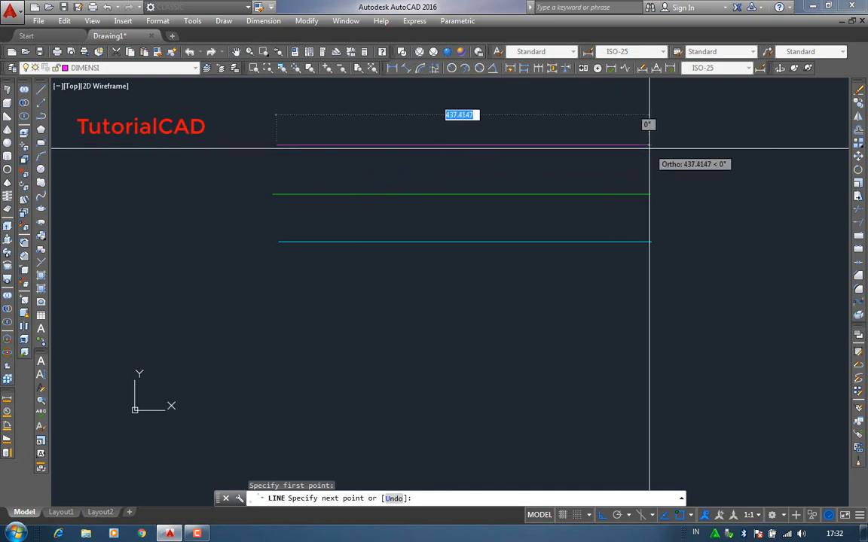
left_click(648, 147)
key("Return")
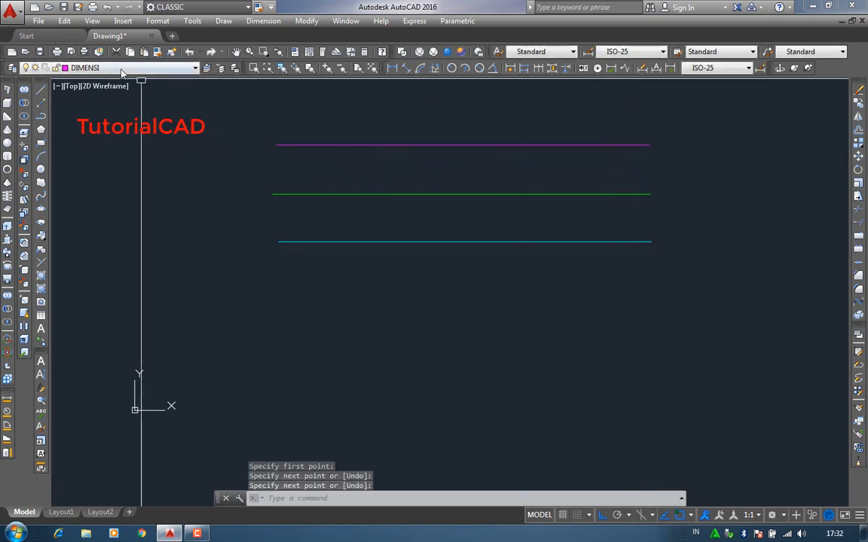
- Make layer 0 current and draw a horizontal line of similar length below the cyan line
left_click(121, 68)
left_click(90, 79)
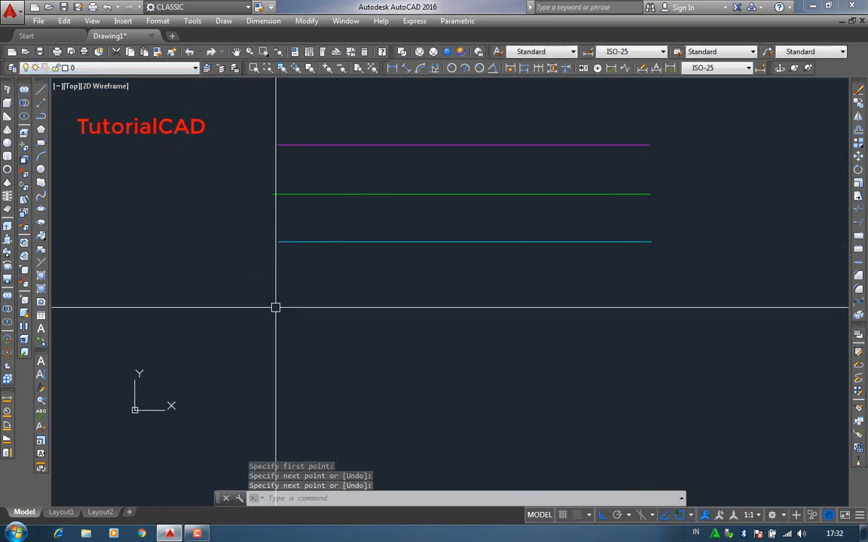
left_click(41, 89)
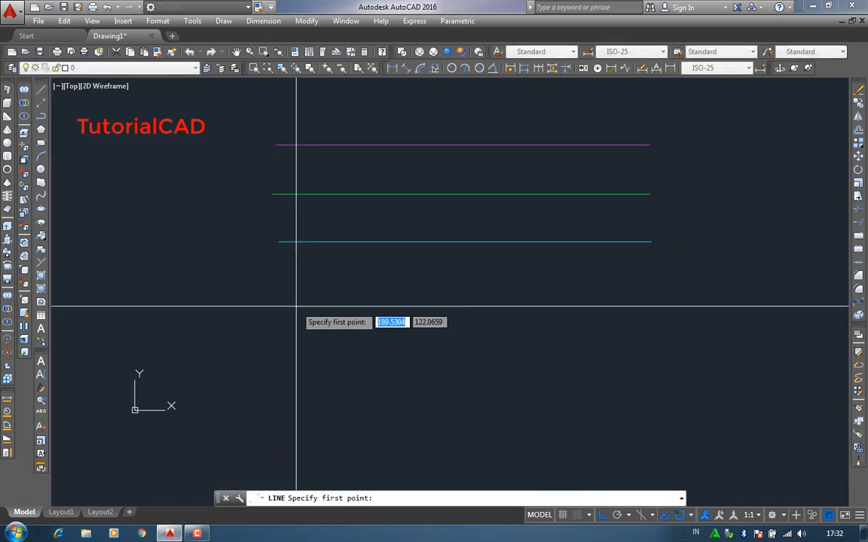
left_click(279, 302)
left_click(647, 299)
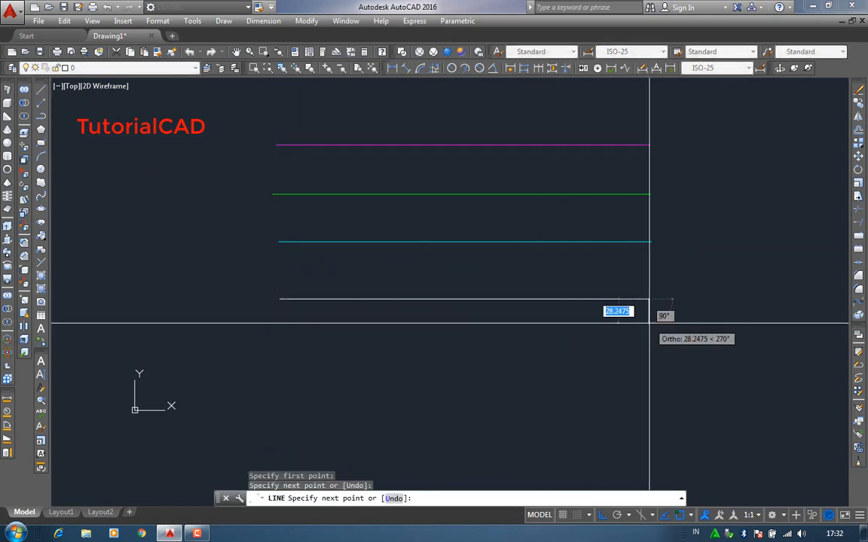
key("Return")
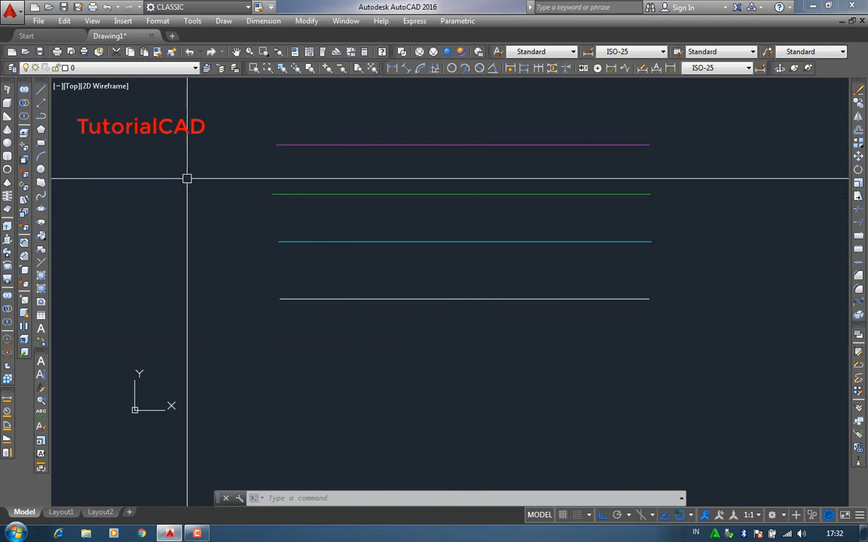
- Turn off the DIMENSI layer while keeping the current layer 0 on, and check the drawing's layer list
left_click(9, 68)
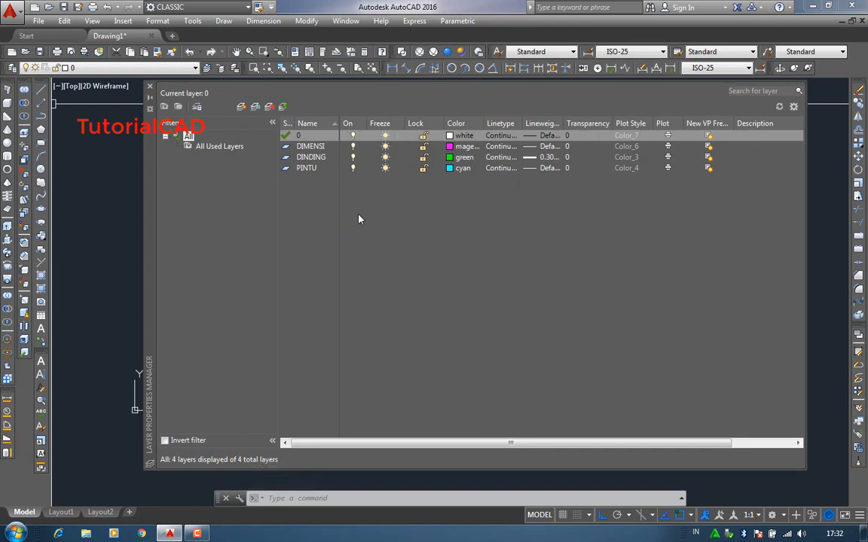
left_click(353, 136)
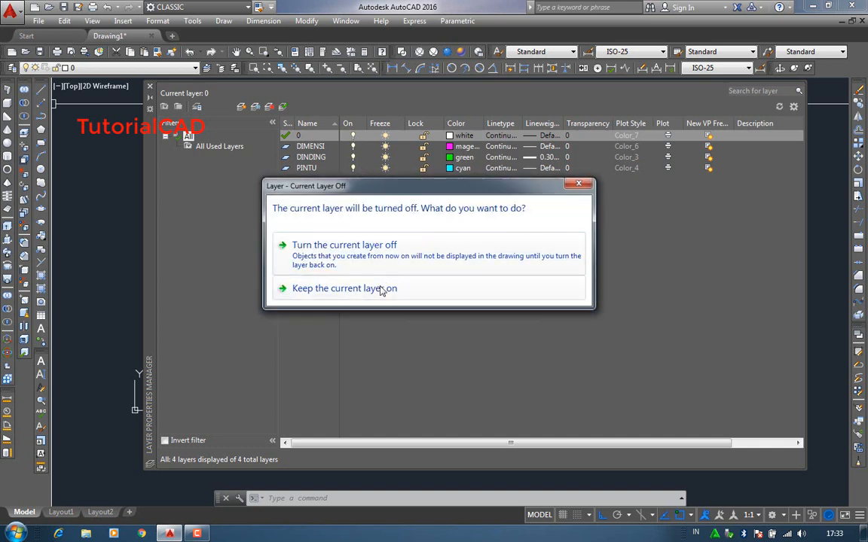
left_click(429, 294)
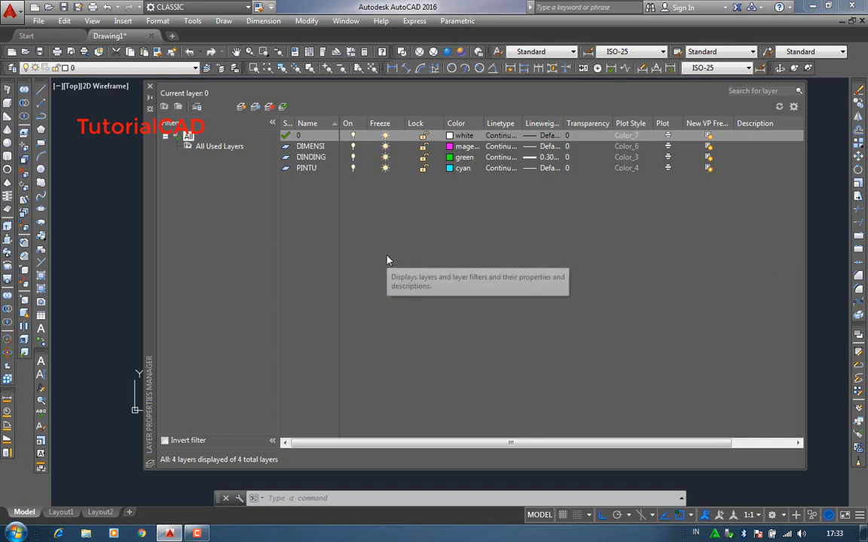
left_click(354, 147)
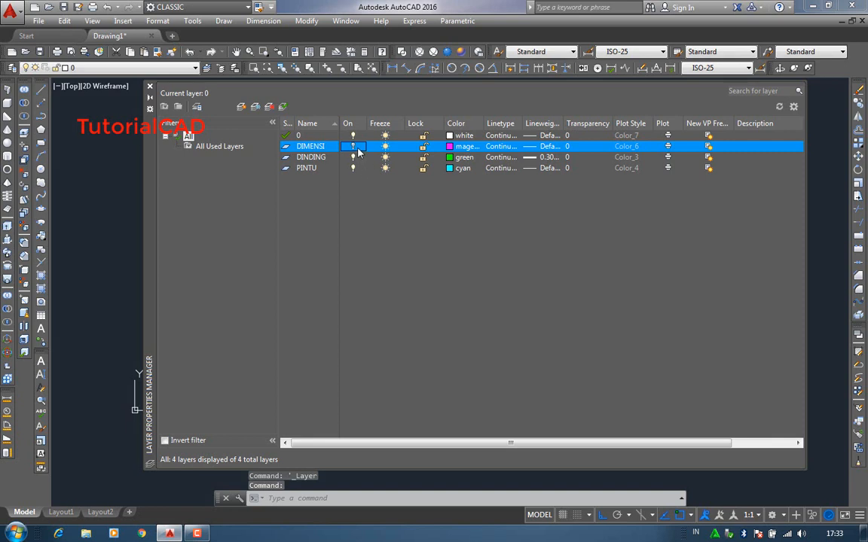
left_click(149, 87)
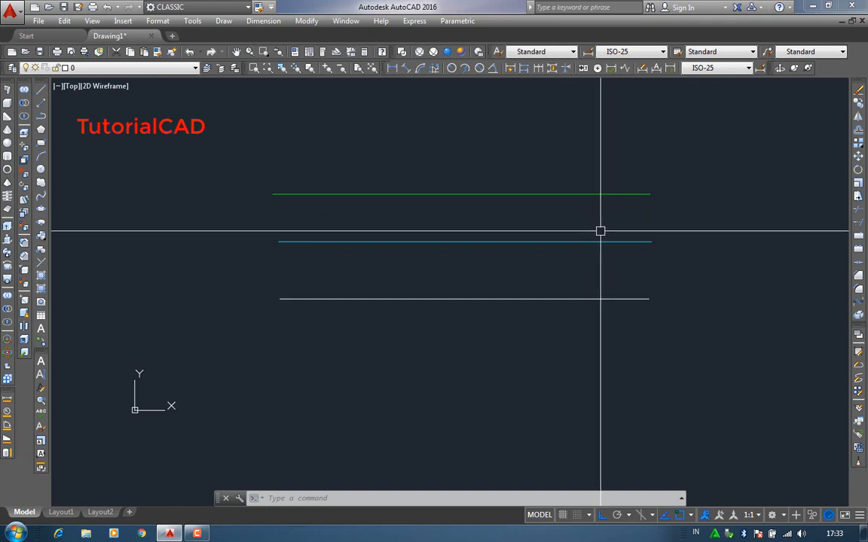
left_click(123, 70)
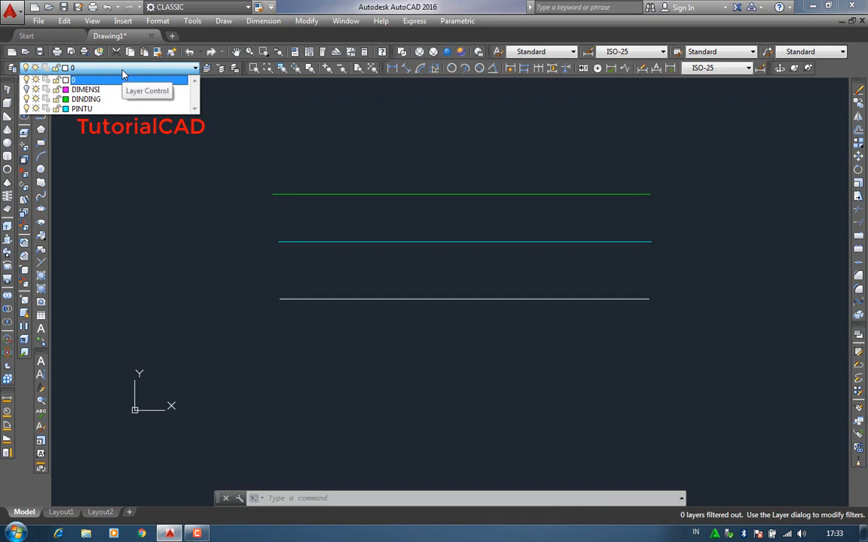
- Turn the DIMENSI layer back on, freeze it, and return to the drawing
left_click(12, 68)
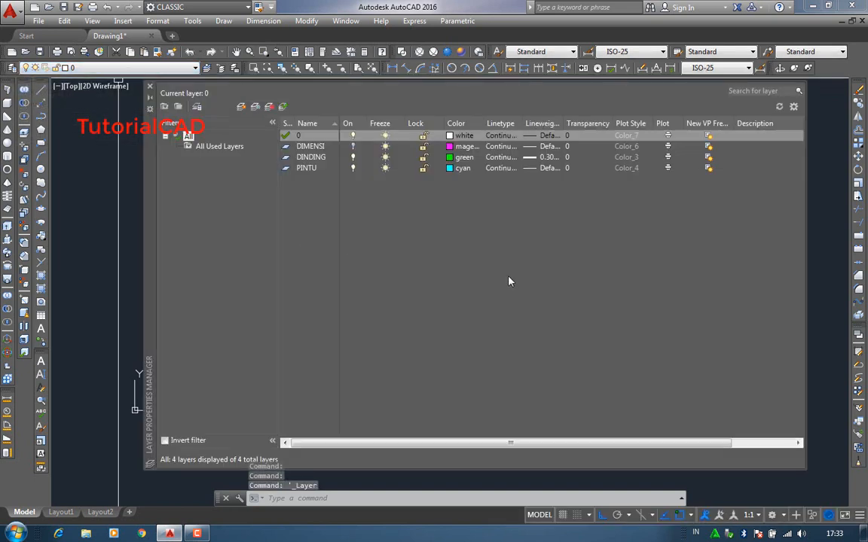
left_click(351, 147)
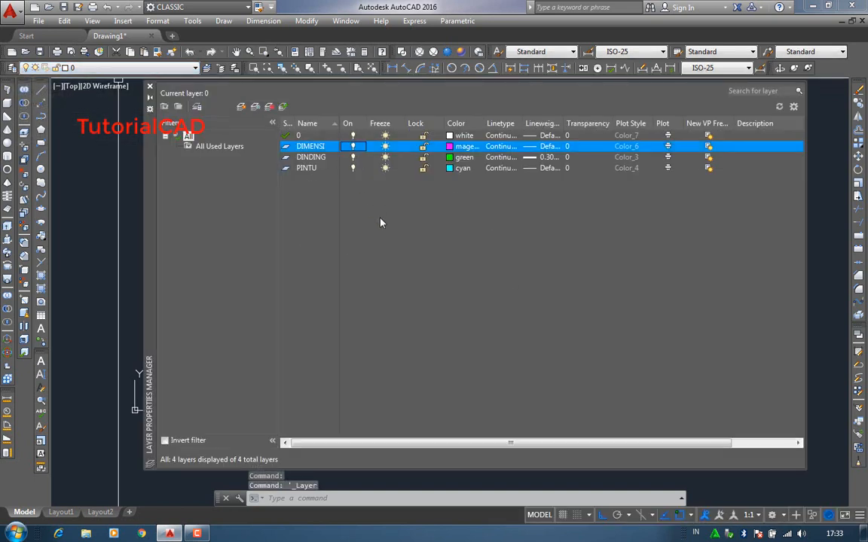
left_click(385, 148)
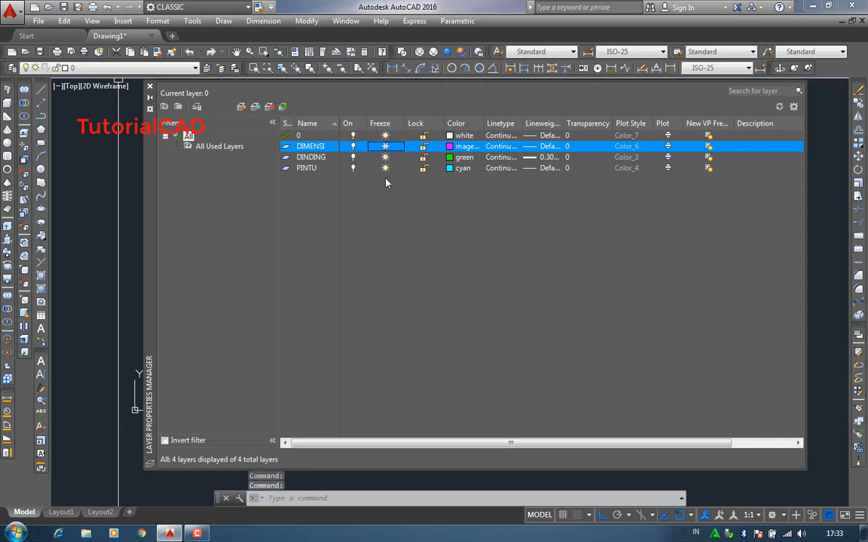
left_click(150, 87)
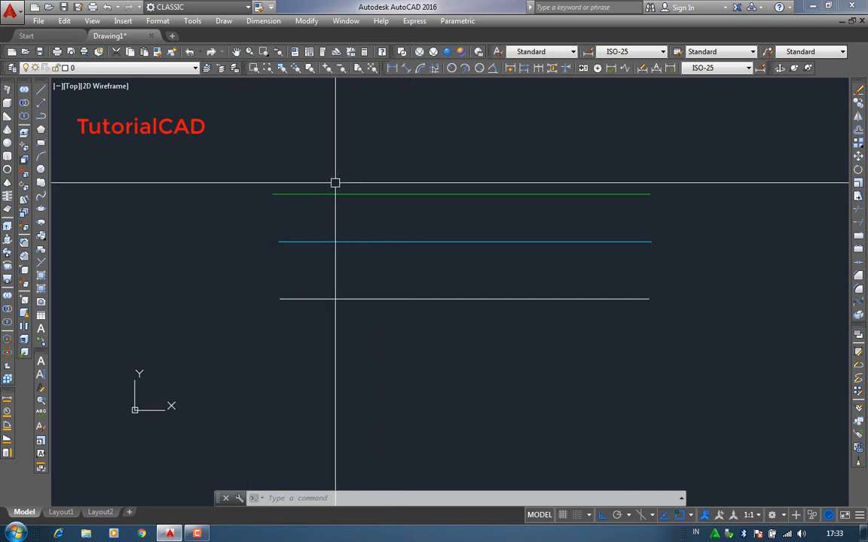
- Thaw the DIMENSI layer, lock it, and return to the drawing
left_click(18, 69)
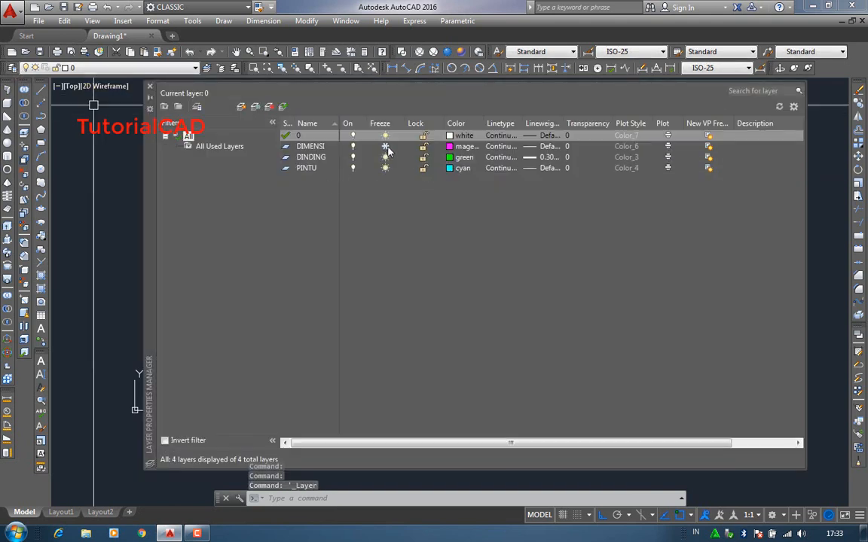
left_click(381, 147)
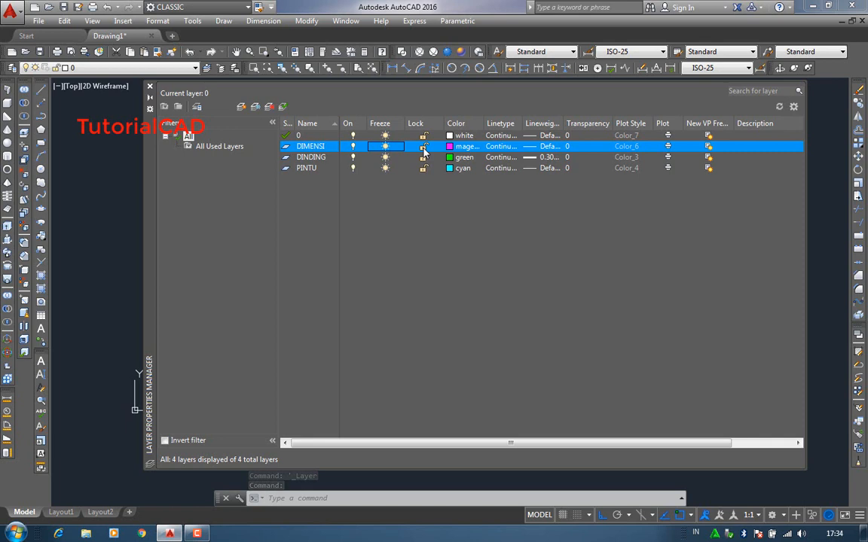
left_click(423, 148)
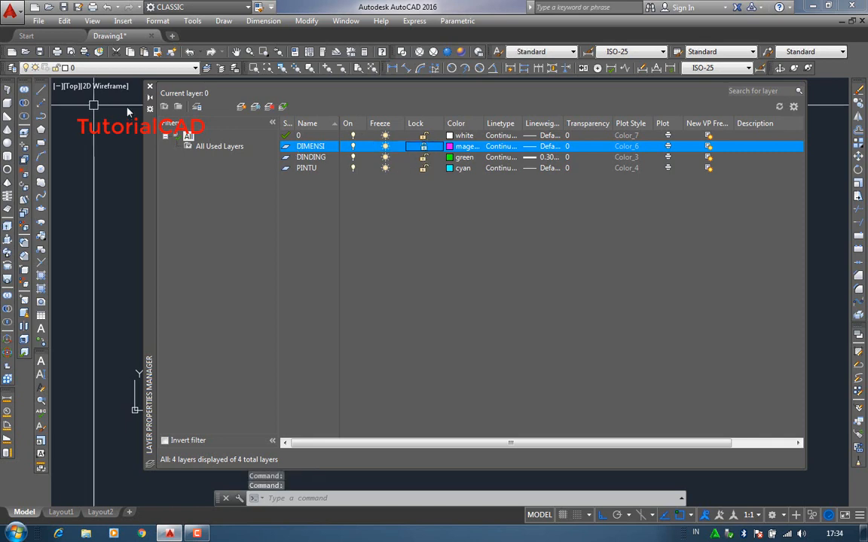
left_click(149, 87)
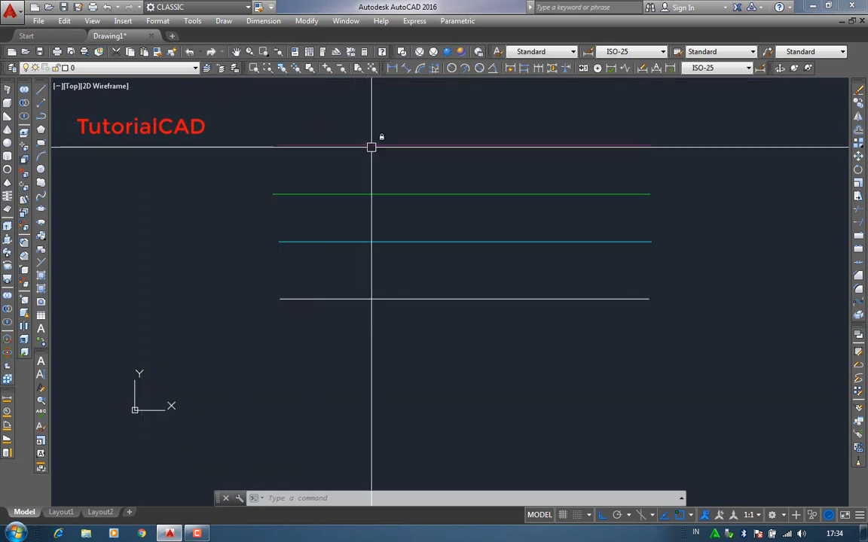
- Select the magenta line on the locked DIMENSI layer with a crossing window to inspect it, and clear the selection
left_click(413, 129)
left_click(364, 170)
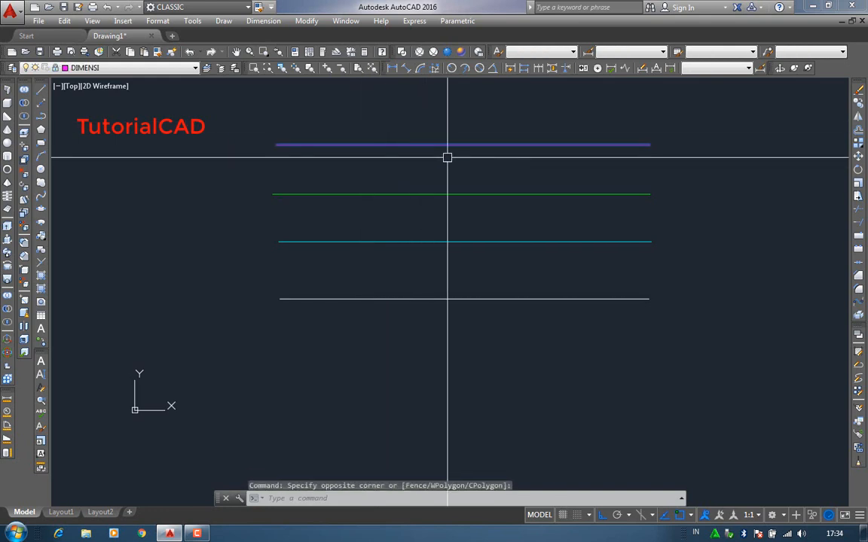
key("Escape")
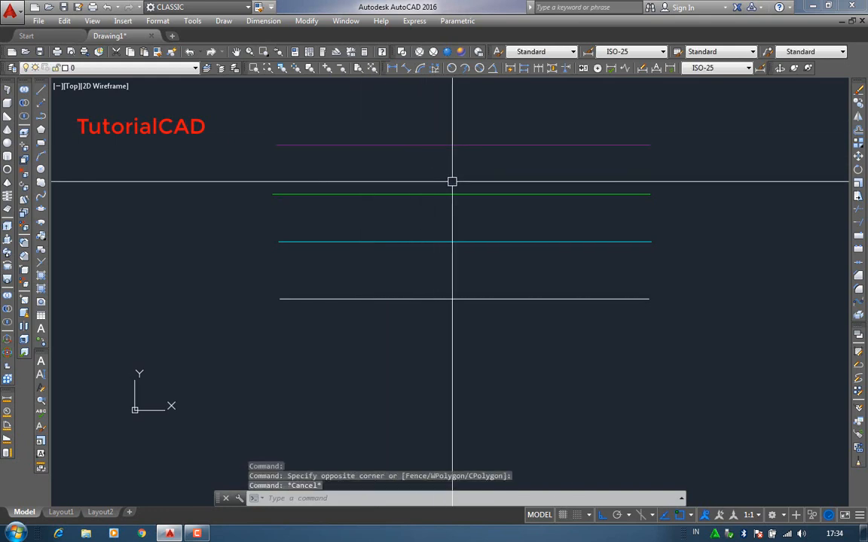
- Erase the sample lines with a crossing window over all four, including the line on the locked DIMENSI layer
left_click(858, 90)
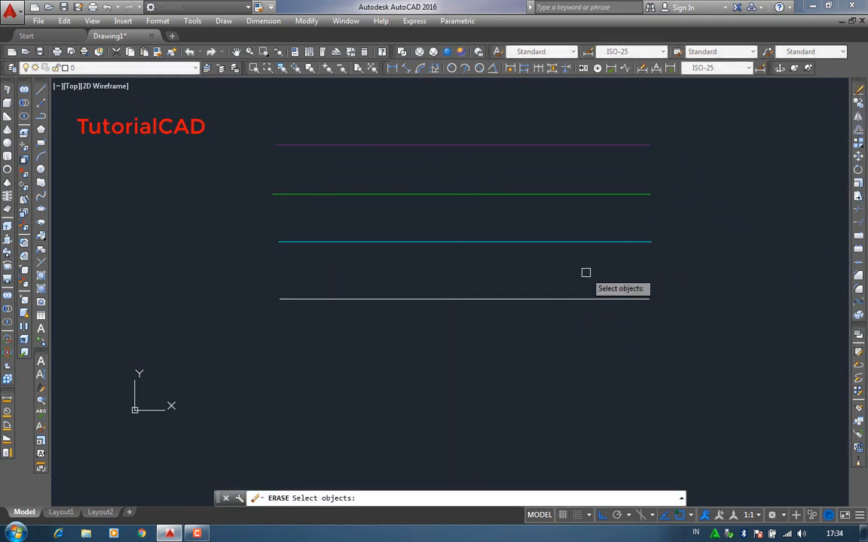
left_click(610, 345)
left_click(398, 130)
key("Return")
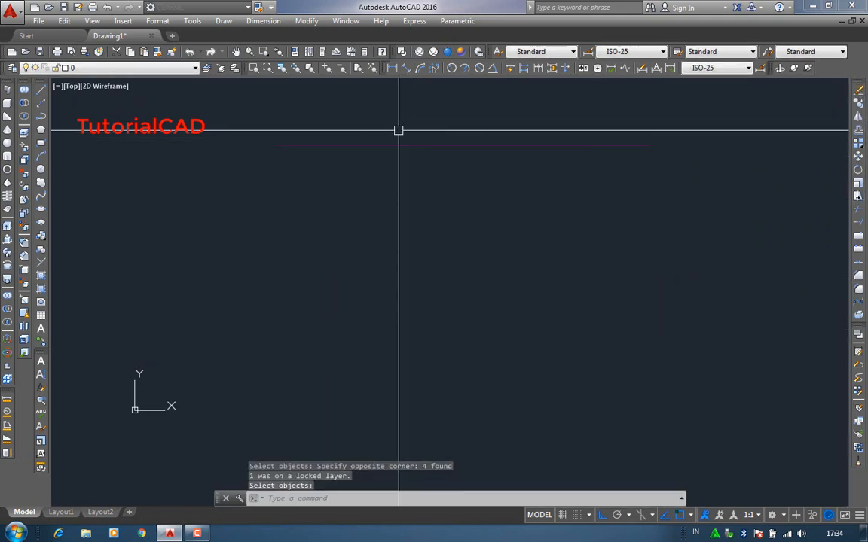
- Inspect the magenta DIMENSI line with a crossing selection, clear the selection, and undo the erase
left_click(437, 119)
left_click(372, 192)
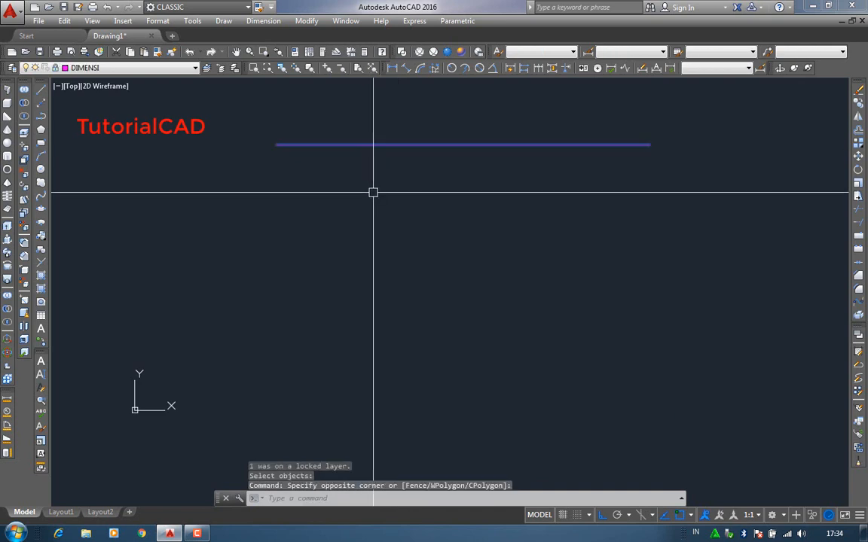
key("Escape")
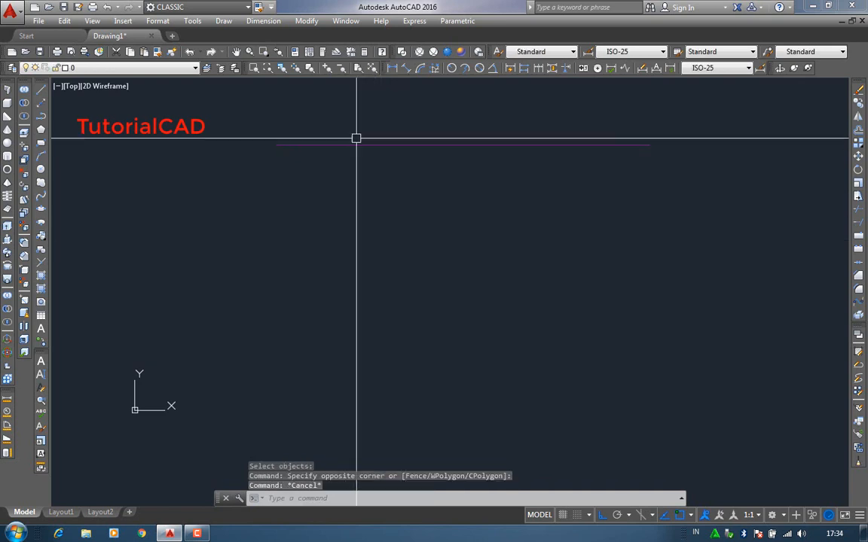
left_click(106, 8)
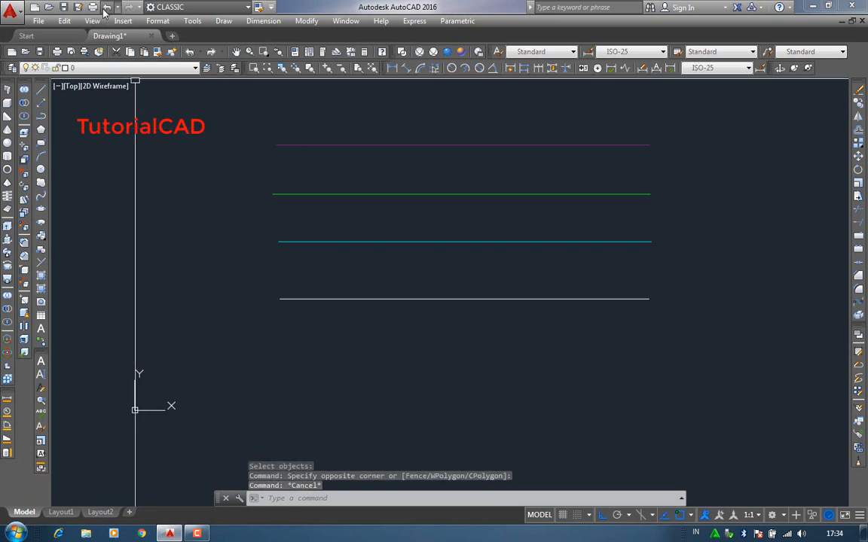
- Unlock the DIMENSI layer, check the DINDING layer's plot setting, and return to the drawing
left_click(12, 69)
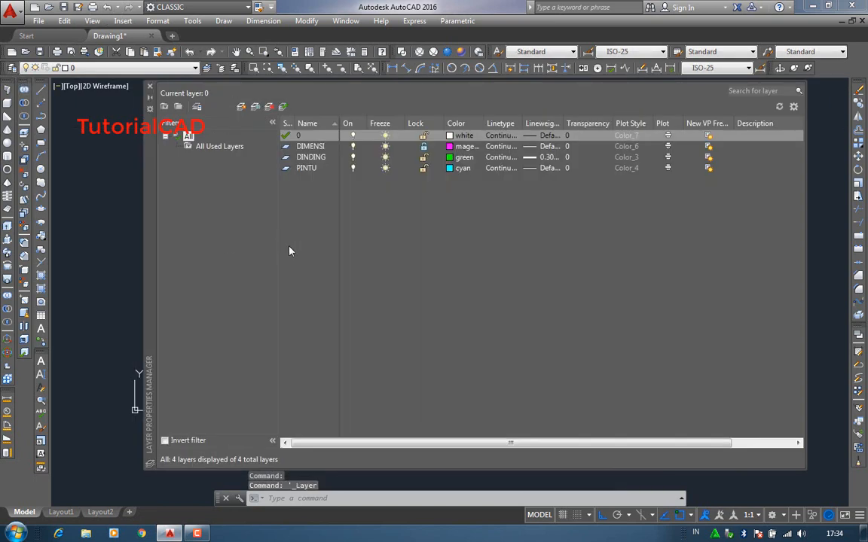
left_click(424, 147)
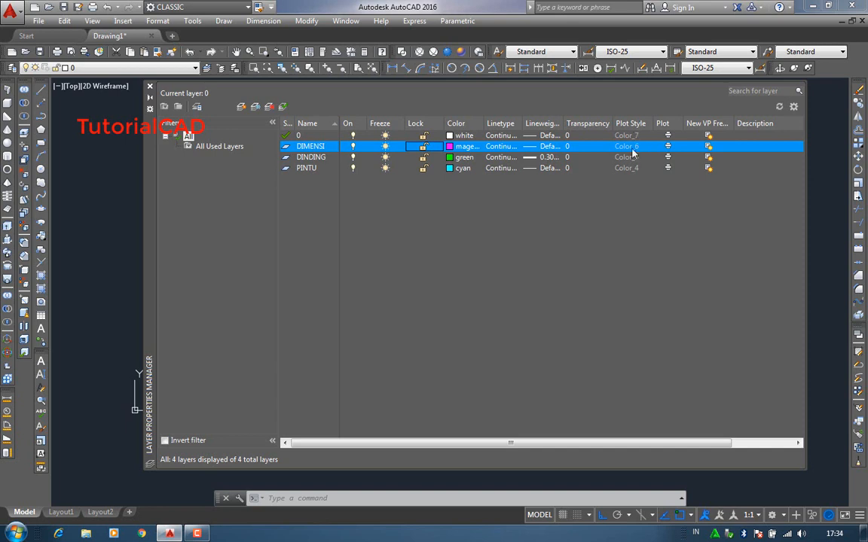
left_click(670, 160)
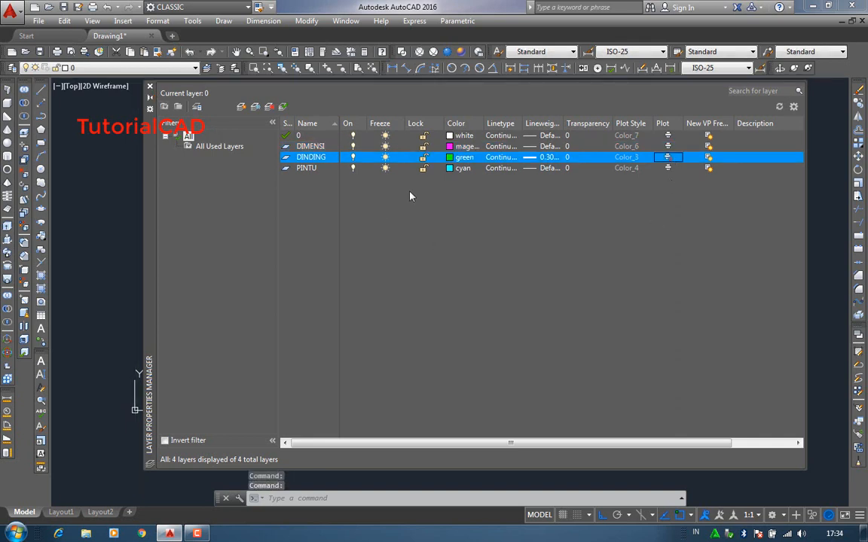
left_click(150, 87)
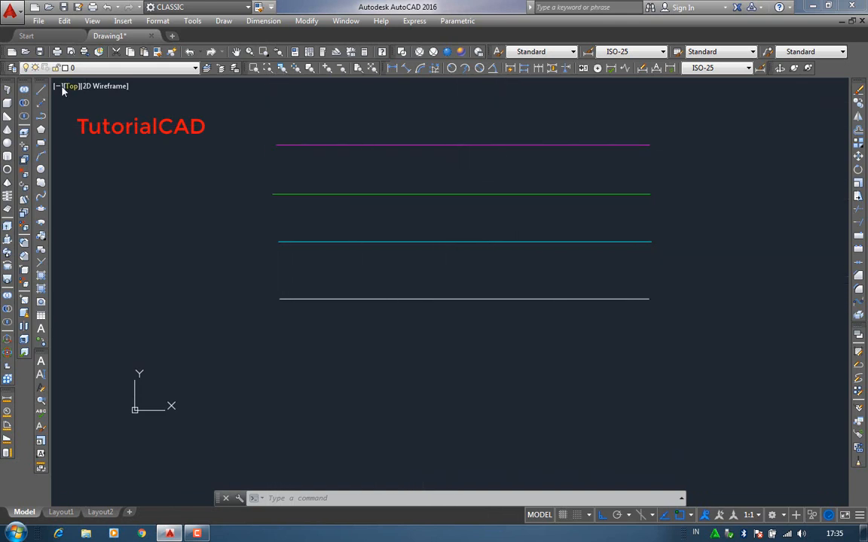
- Reopen the layer properties and examine the plot setting of the DINDING layer
left_click(12, 67)
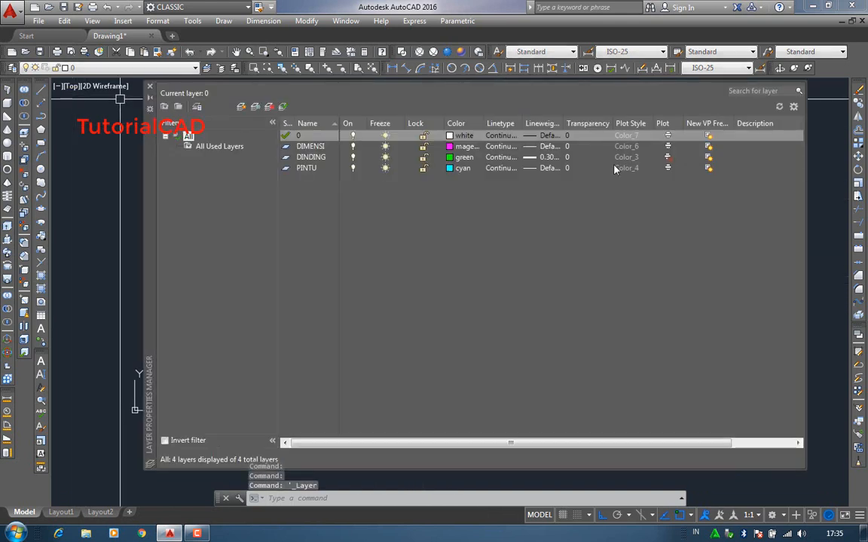
left_click(668, 158)
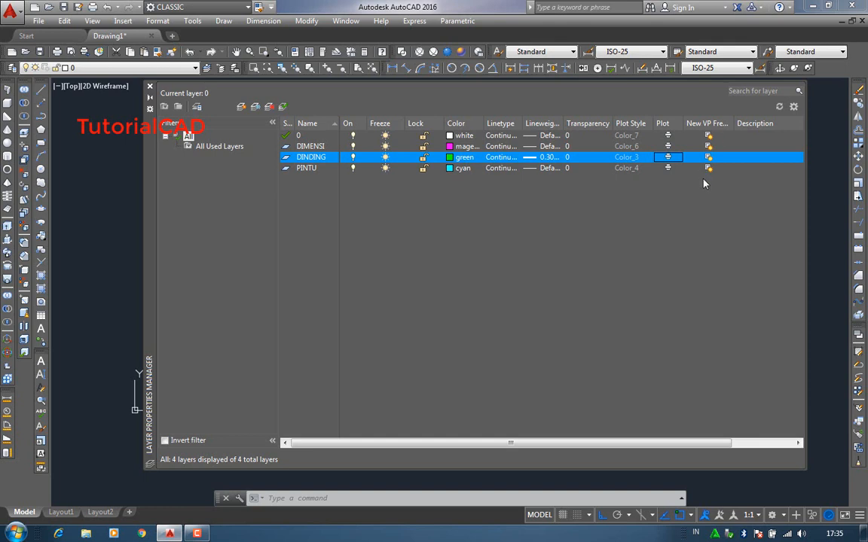
left_click(197, 534)
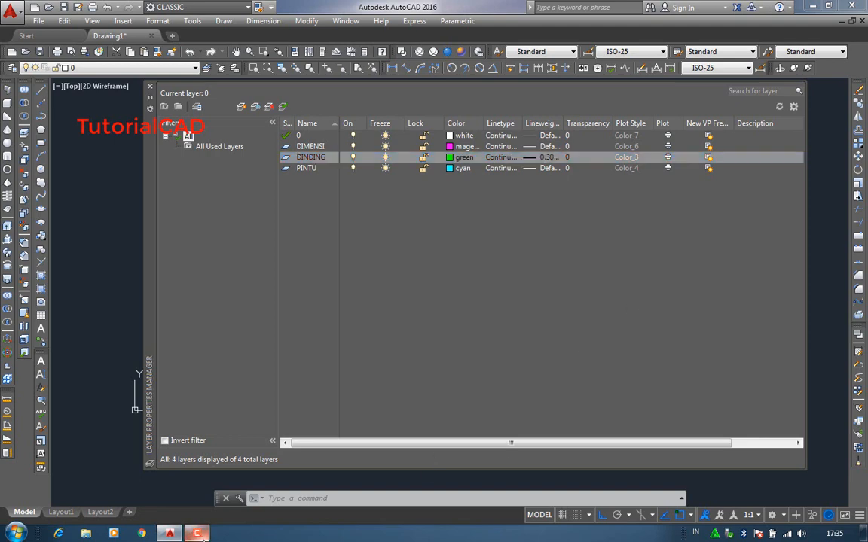